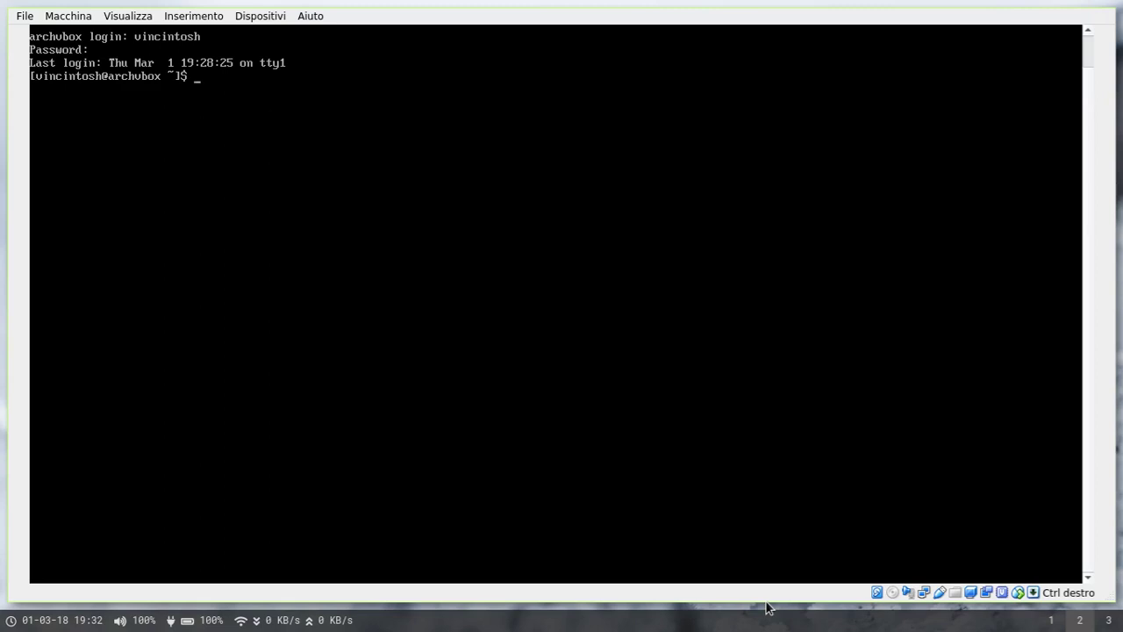
- Cycle through i3 workspaces 1, 3, 1 and 2 to reach the VirtualBox Manager
key(super+1)
key(super+3)
key(super+1)
key(super+2)
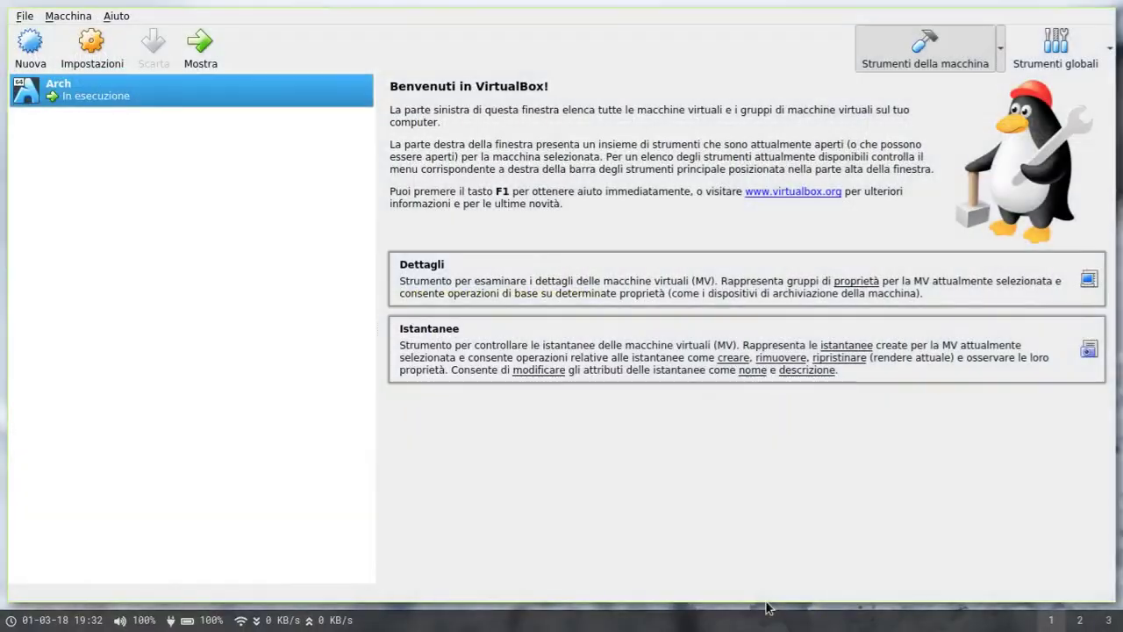
- Look over the i3 documentation tab, scrolling down to User-contributed articles
key(super+2)
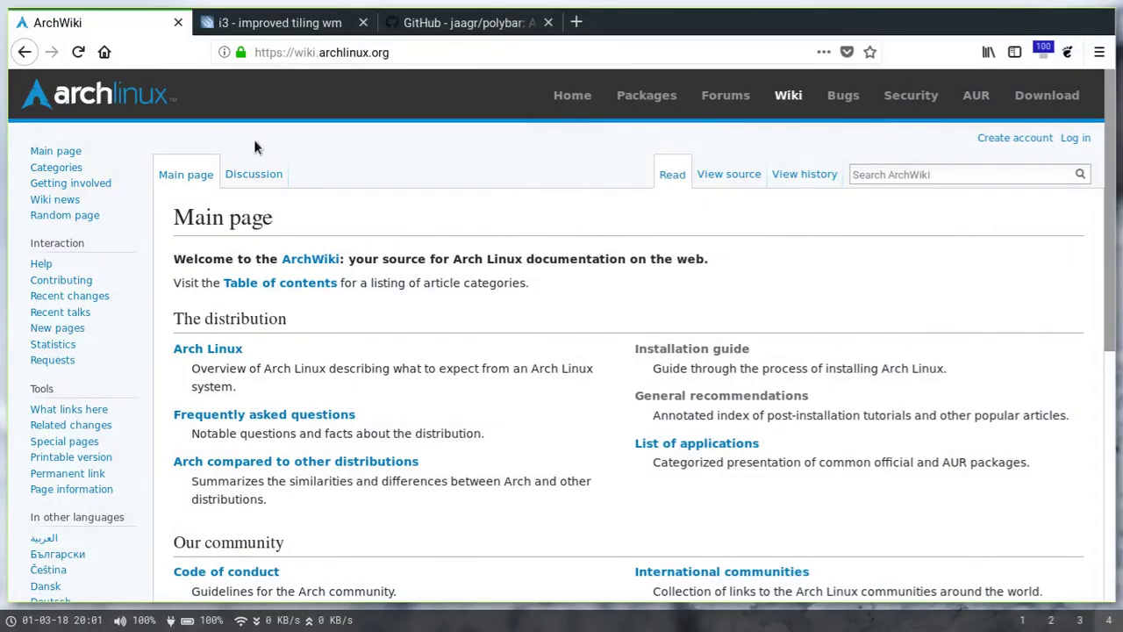
scroll(544, 214, down, 10)
scroll(544, 214, up, 10)
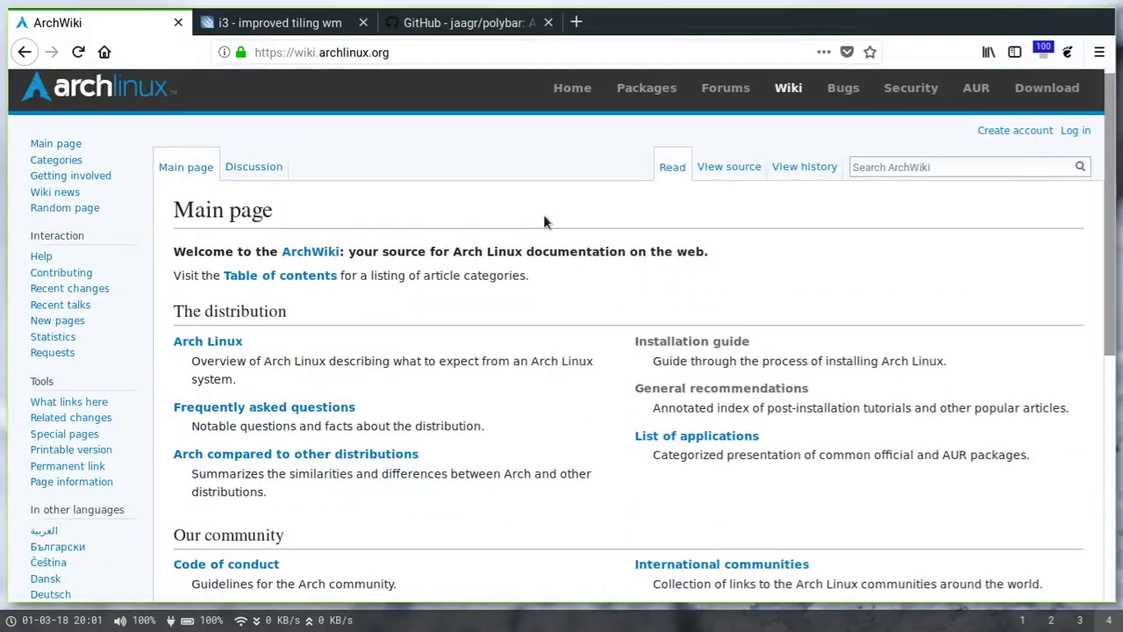
click(309, 28)
scroll(471, 185, down, 8)
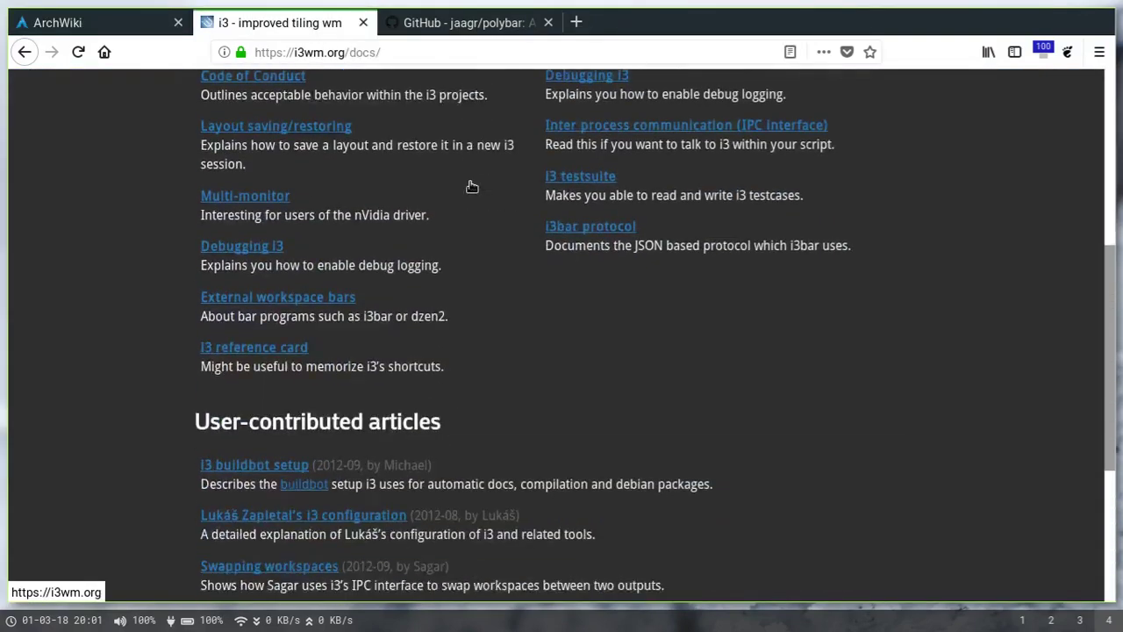
scroll(472, 187, up, 10)
scroll(470, 184, down, 8)
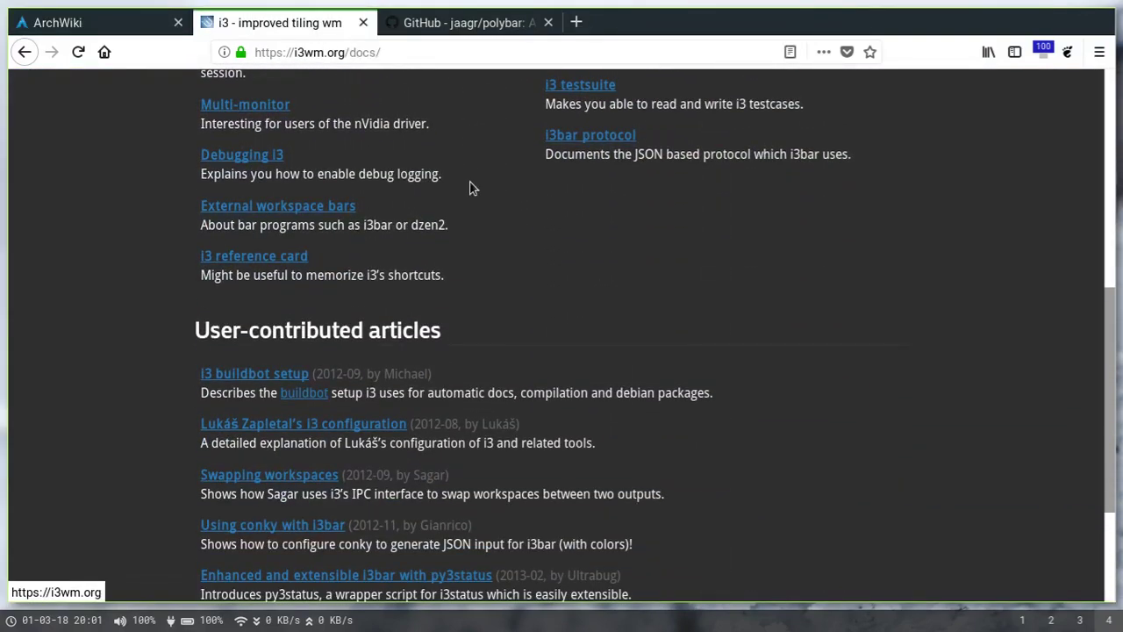
- Read the polybar GitHub README down through its Getting started section
click(443, 30)
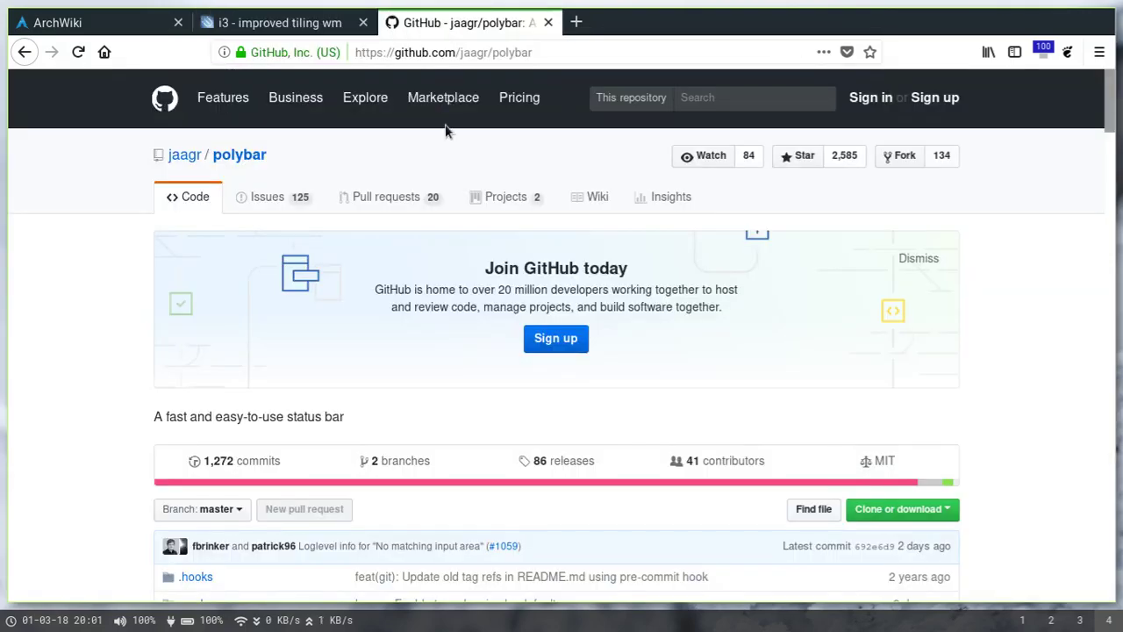
scroll(442, 128, down, 7)
scroll(442, 128, down, 12)
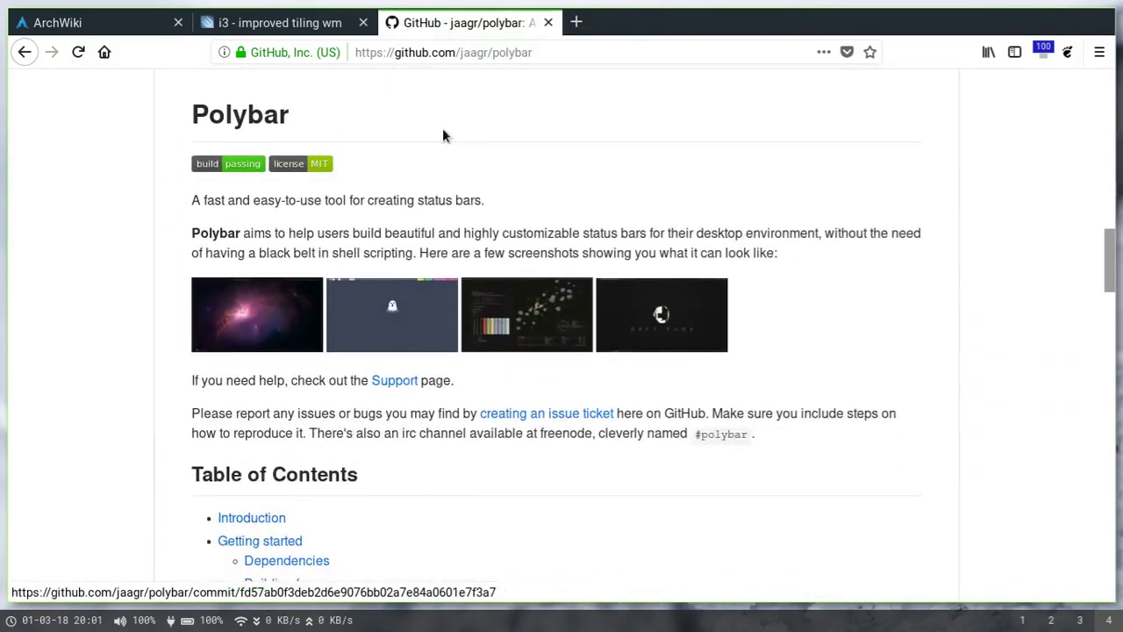
scroll(442, 135, down, 15)
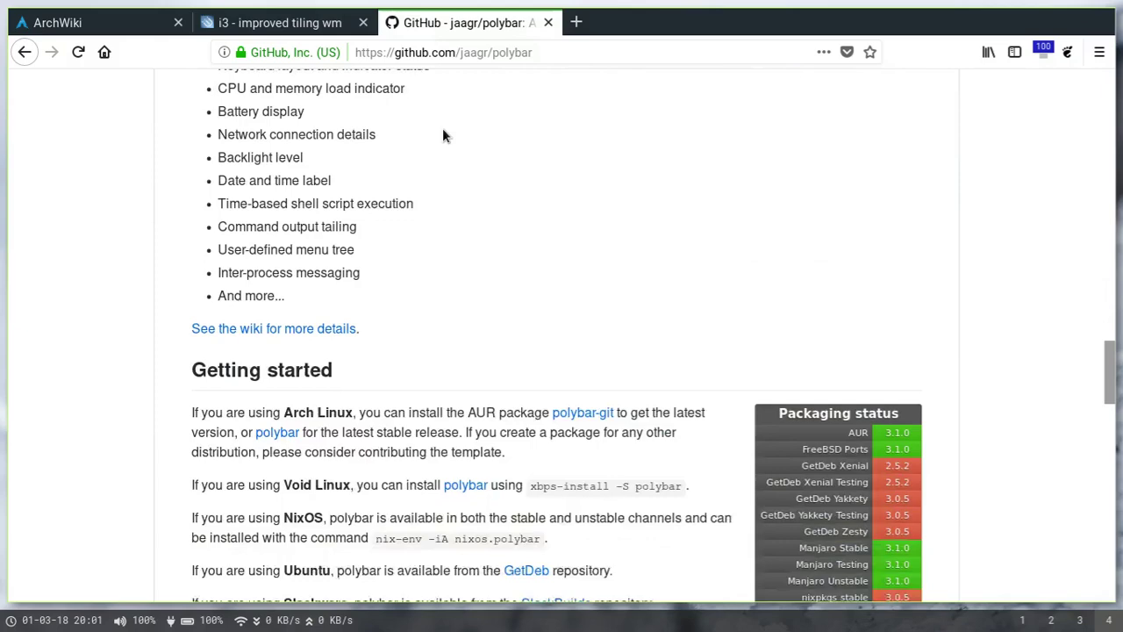
scroll(442, 133, down, 14)
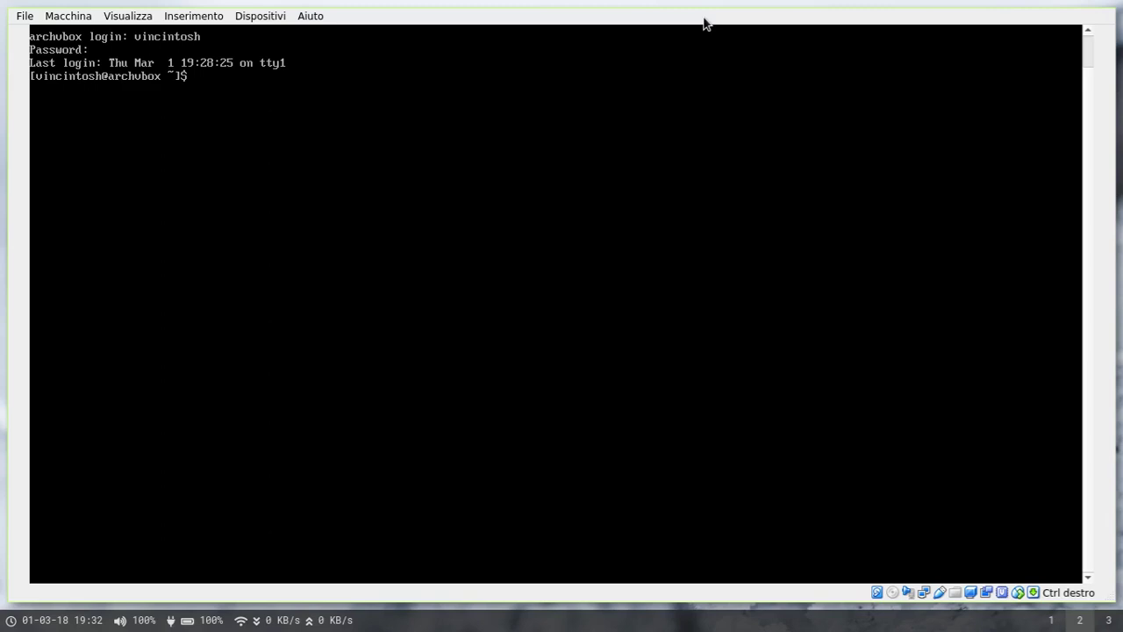
- Run uname -a to check the kernel, then type sudo pacman -S i3-gaps rxvt-unicode firefox feh
text(uname -a)
key(Return)
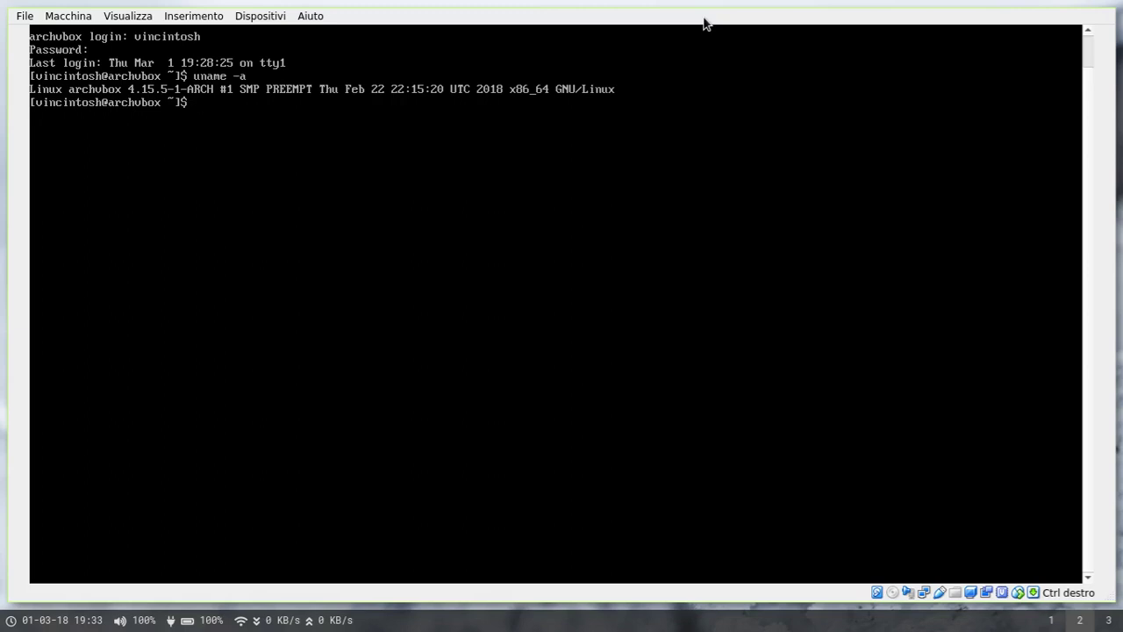
text(sudo pacman -S i3-gaps)
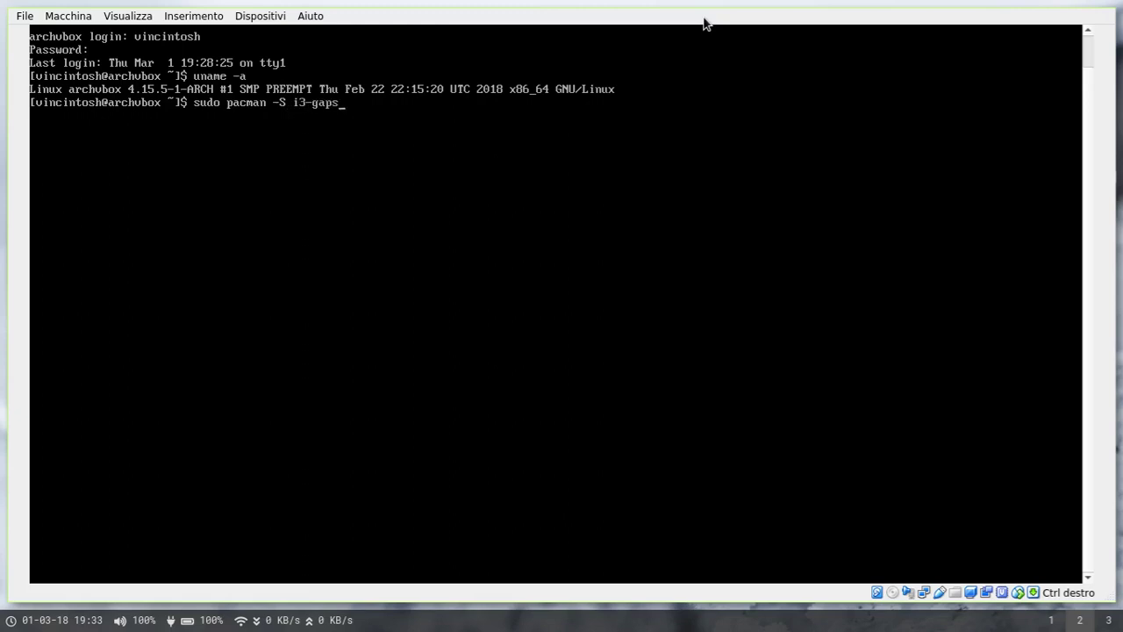
text( rxvt-unicode firefox feh)
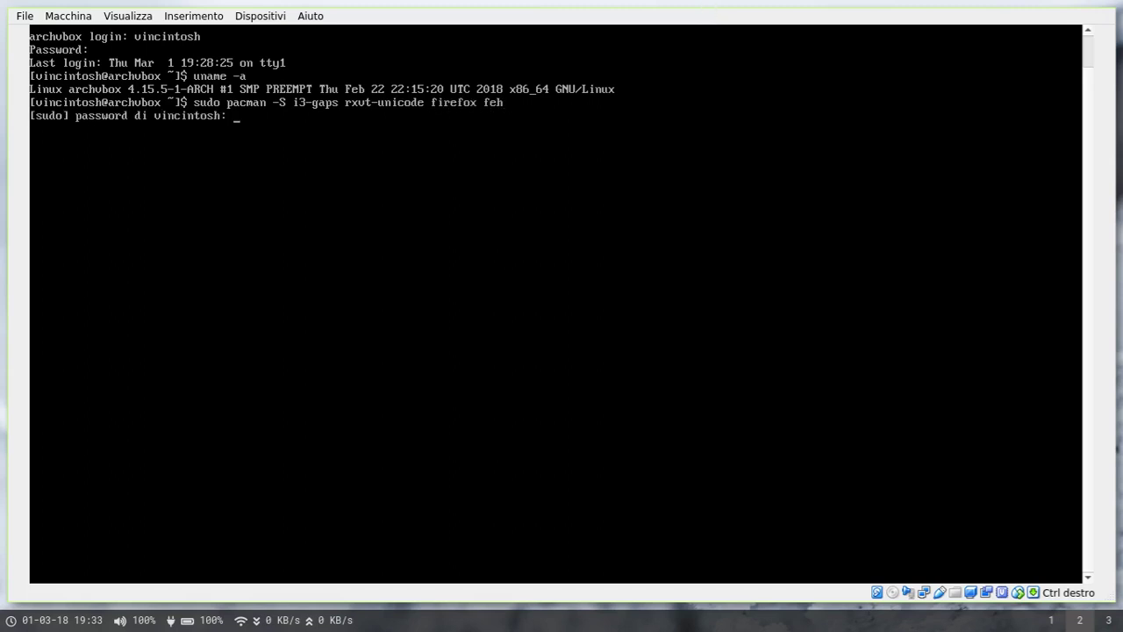
- Run the pacman install command, then abort it with Ctrl+C at the confirmation prompt
key(Return)
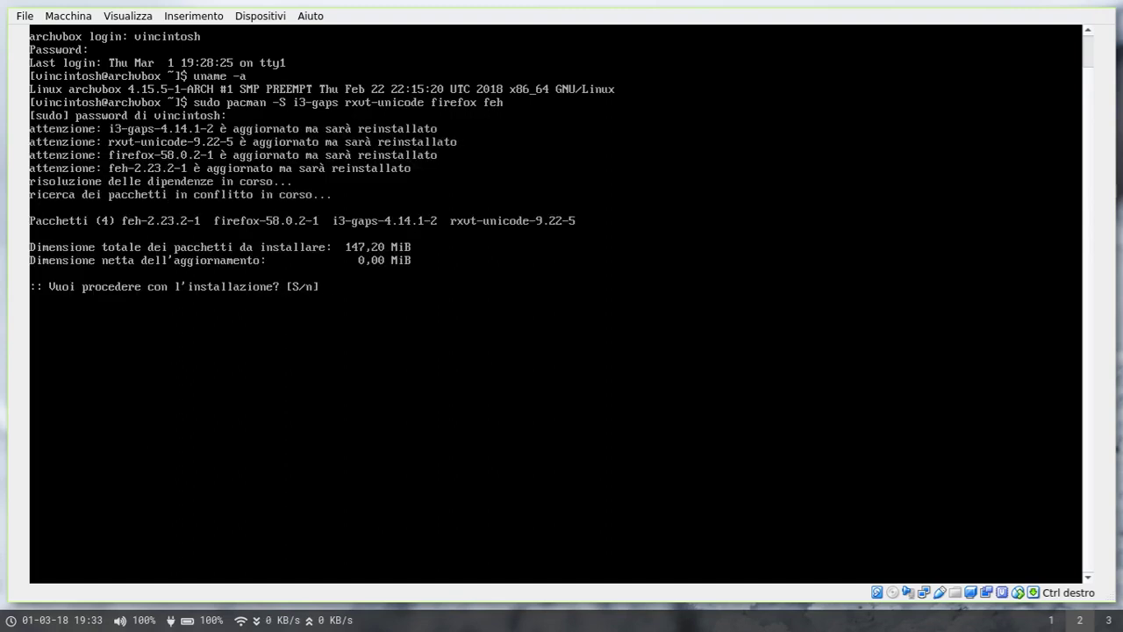
key(ctrl+c)
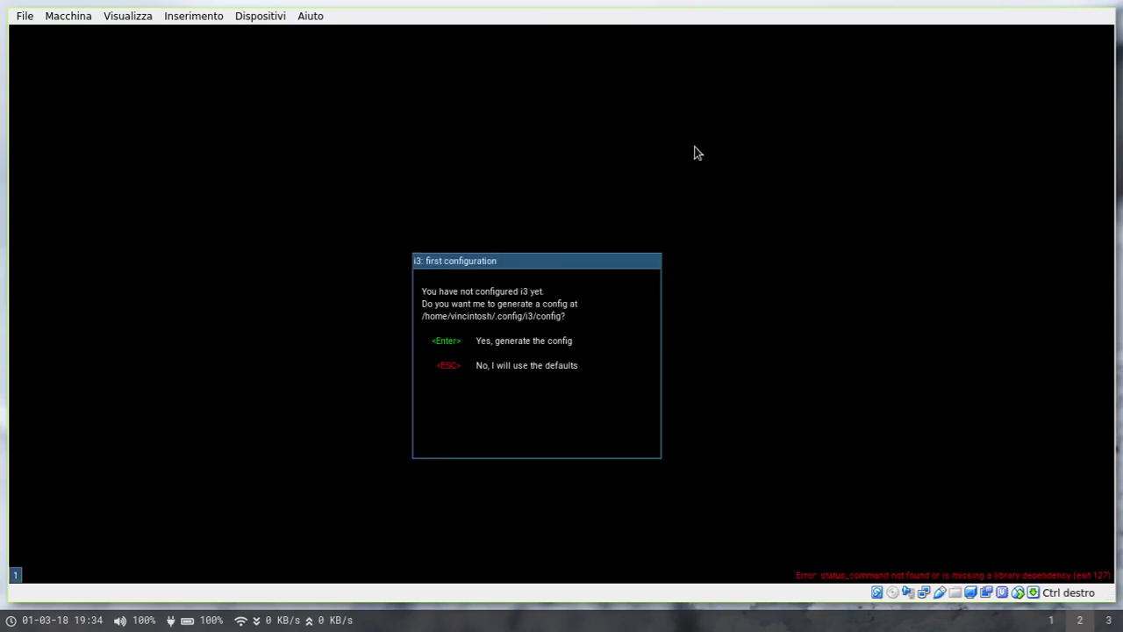
- Generate the i3 config with Win as the modifier, then reset the VM with Host+R
key(Return)
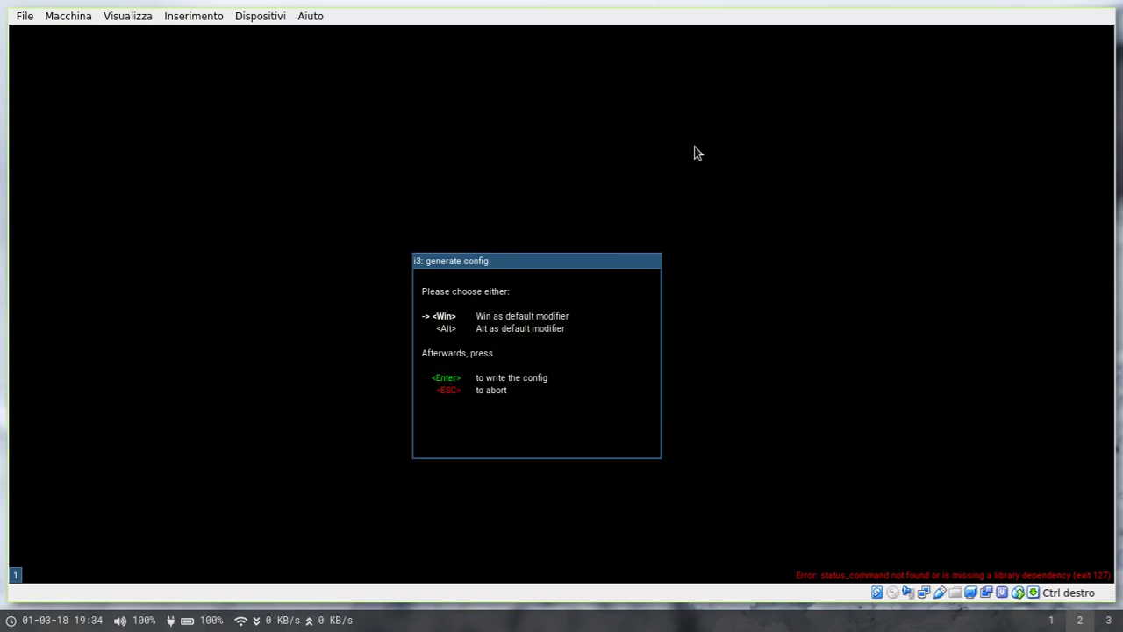
key(Return)
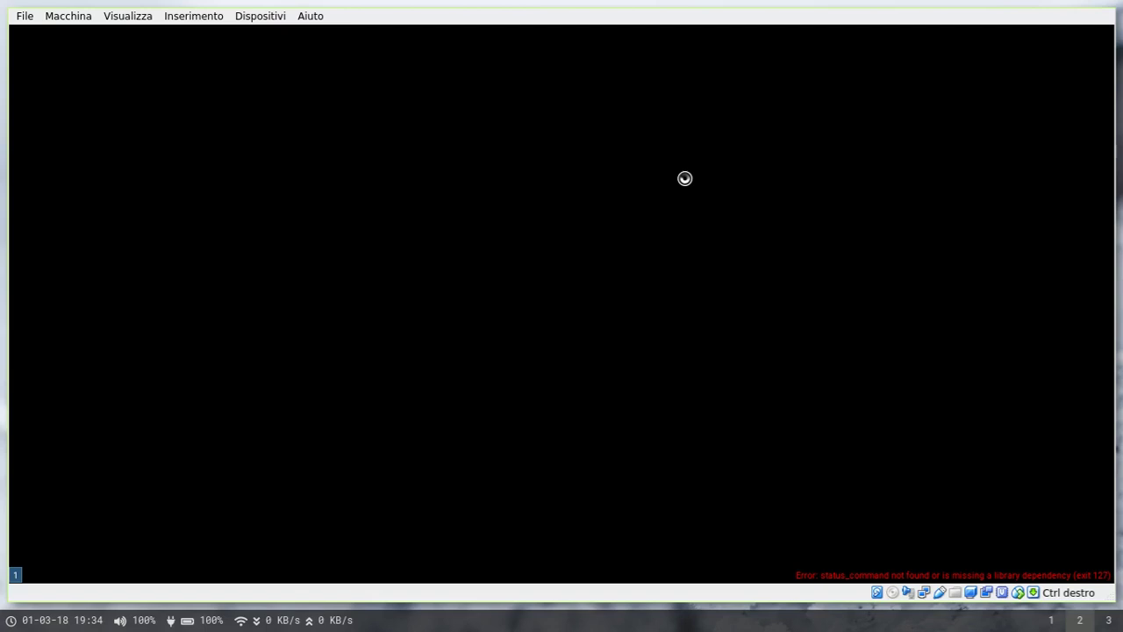
key(Control_R+r)
key(Return)
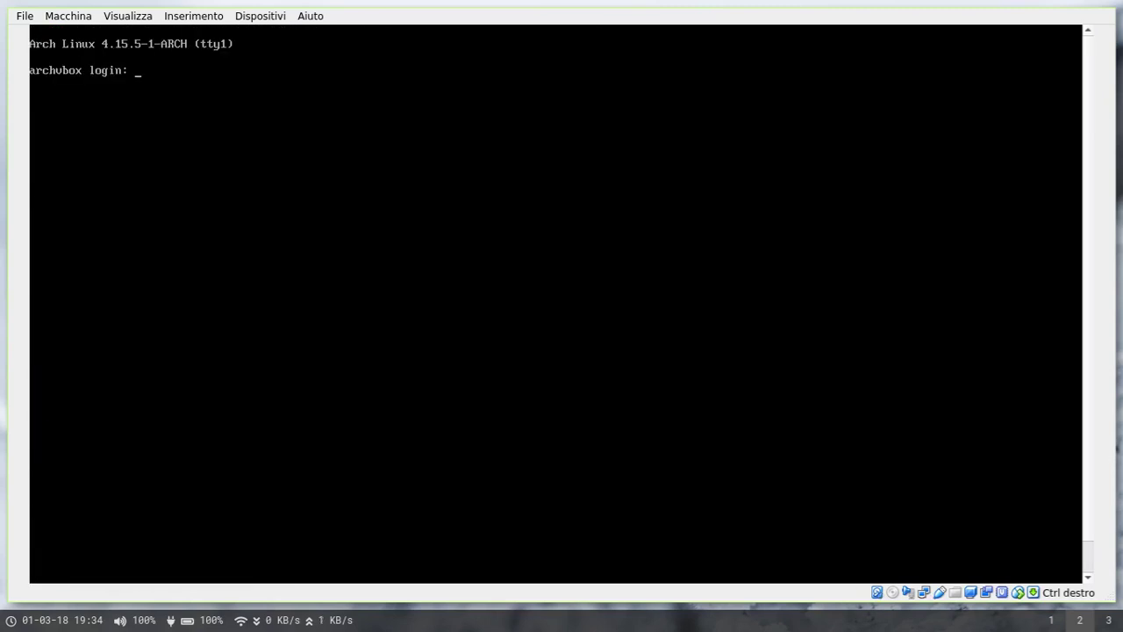
- Log in with the account username and password, then open .config/i3/config in vim
text(vincintosh)
key(Return)
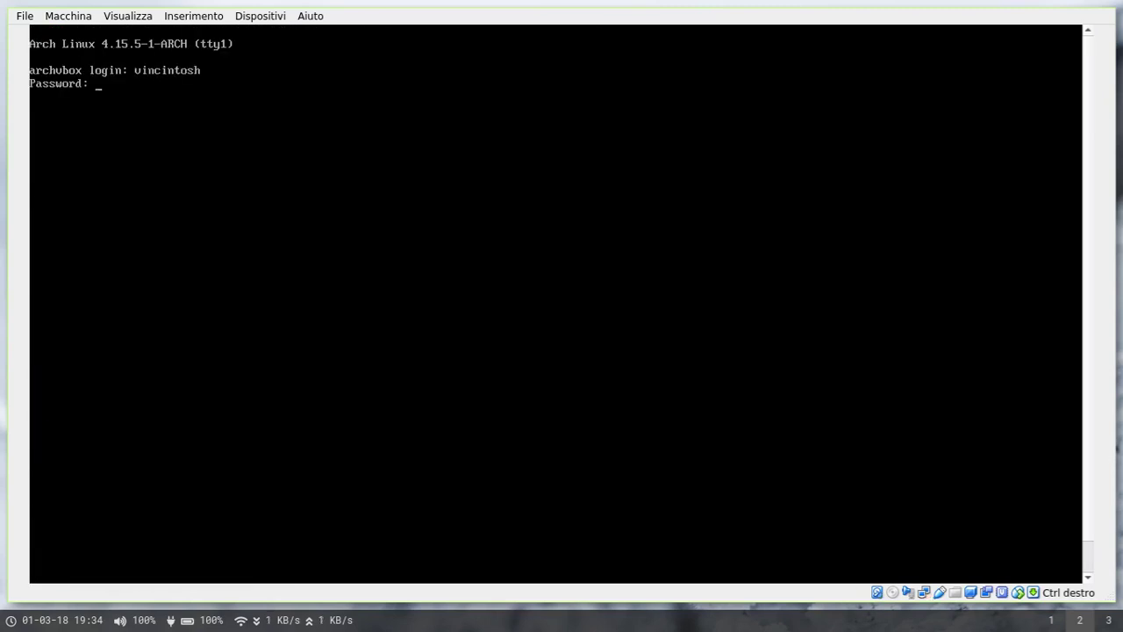
key(Return)
text(vi)
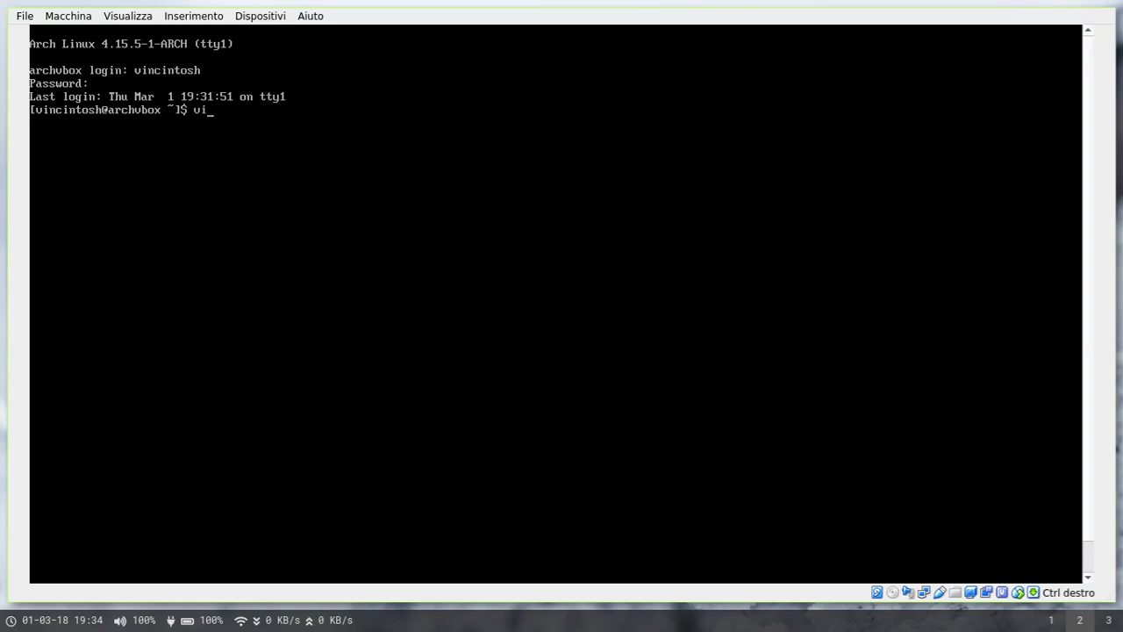
text(m .config/i3/config)
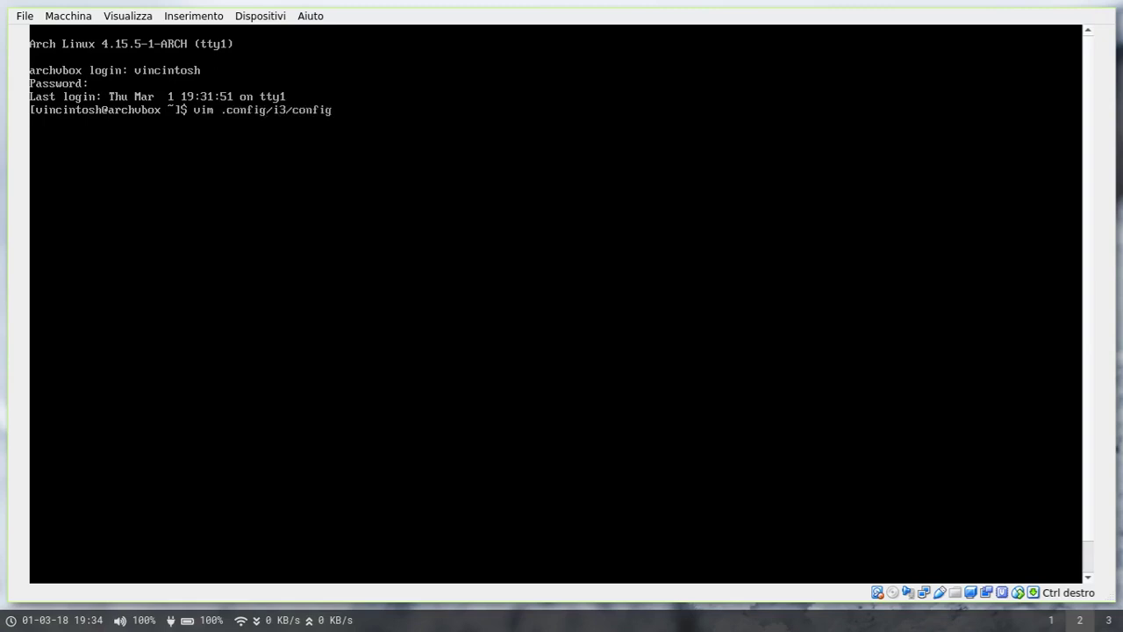
key(Return)
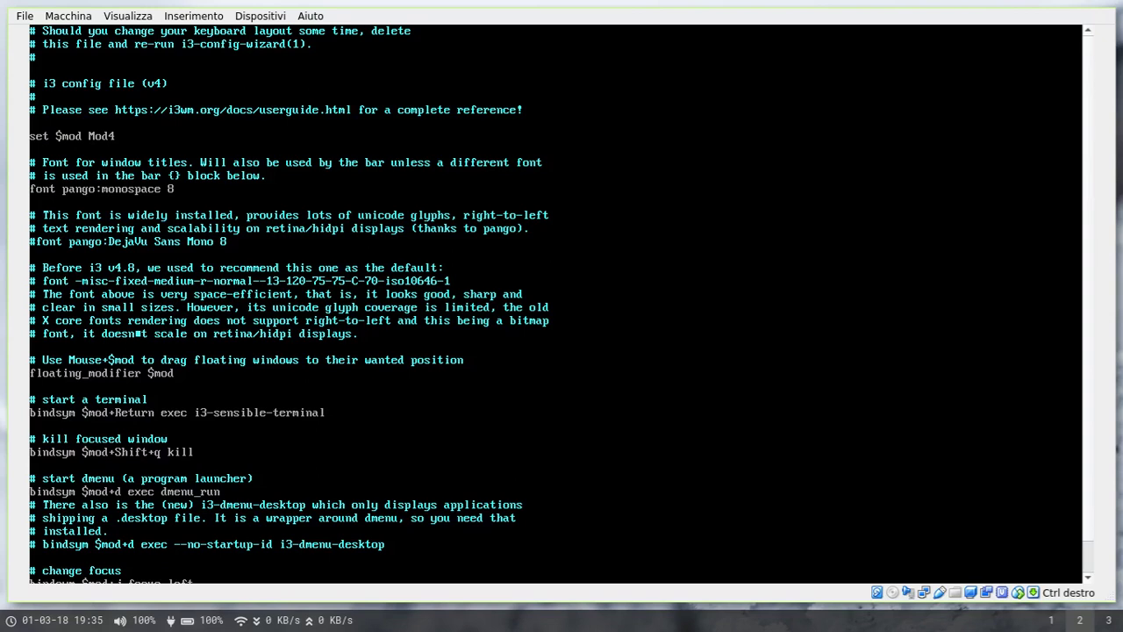
- Add the line 'exec feh --bg-scale a.jpg' below the font comments in the i3 config
click(104, 138)
key(Return)
key(Return)
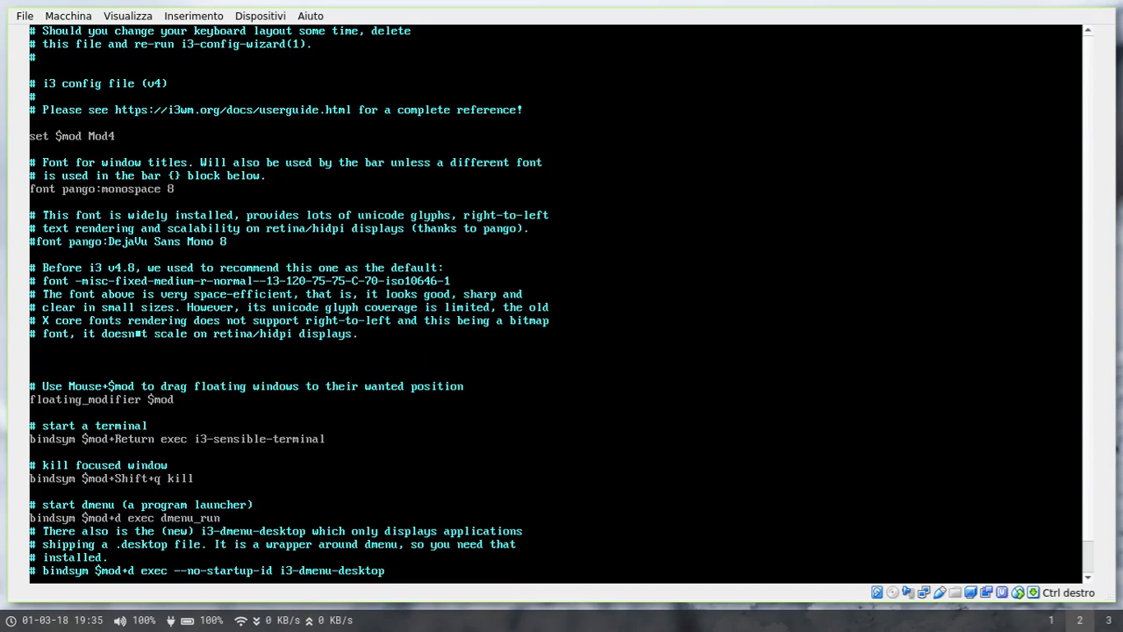
text(exec feh --bg-scale a.jpg)
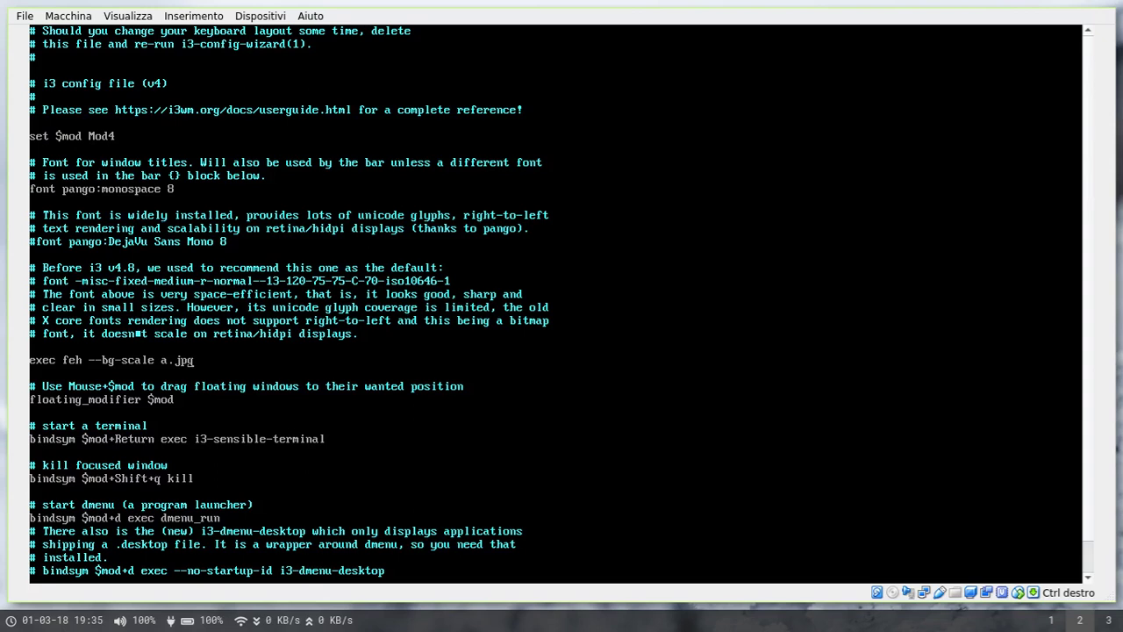
key(Down)
key(Down)
key(Down)
key(Down)
key(Down)
key(Down)
key(Down)
key(Down)
key(Down)
key(Down)
key(Down)
key(Down)
key(Down)
key(Down)
key(Down)
key(Down)
key(Down)
key(Down)
key(Down)
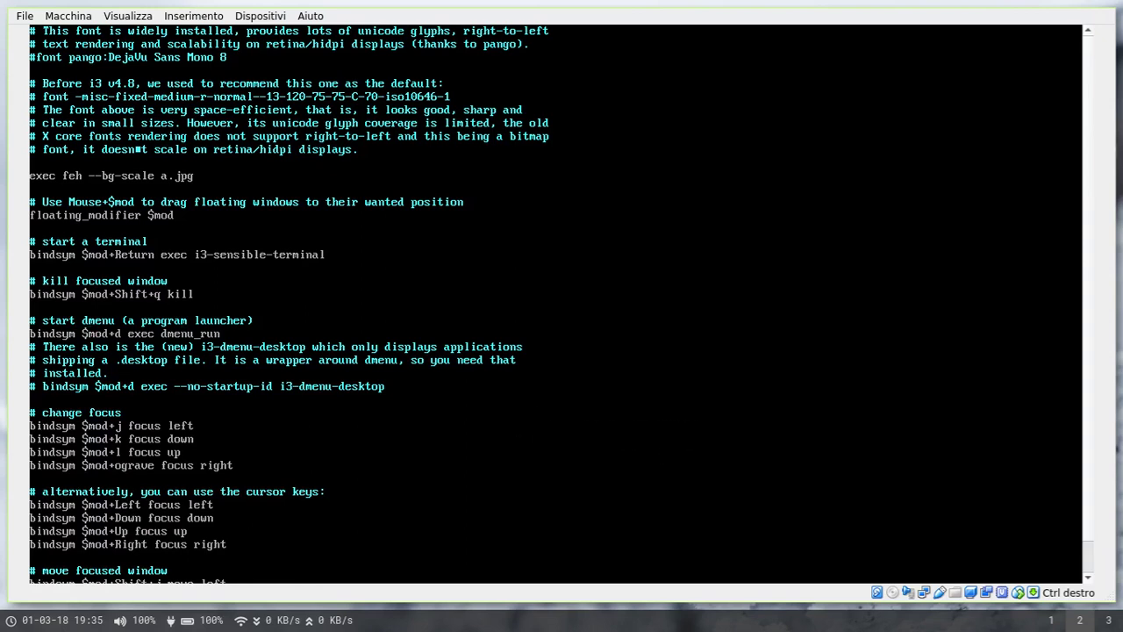
scroll(553, 303, down, 13)
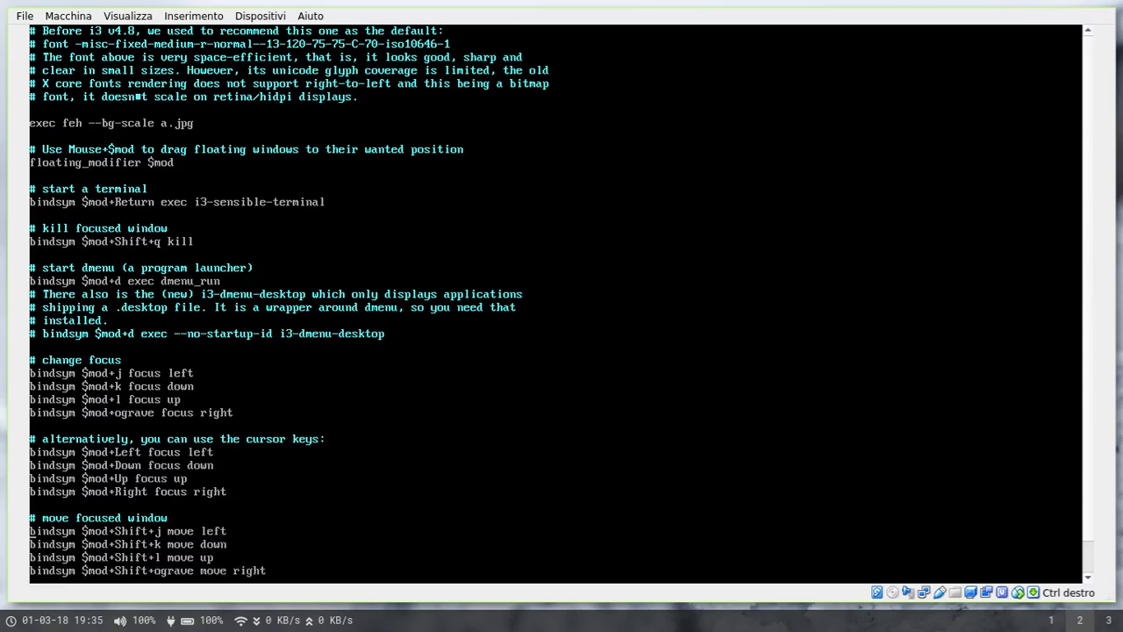
scroll(553, 302, down, 10)
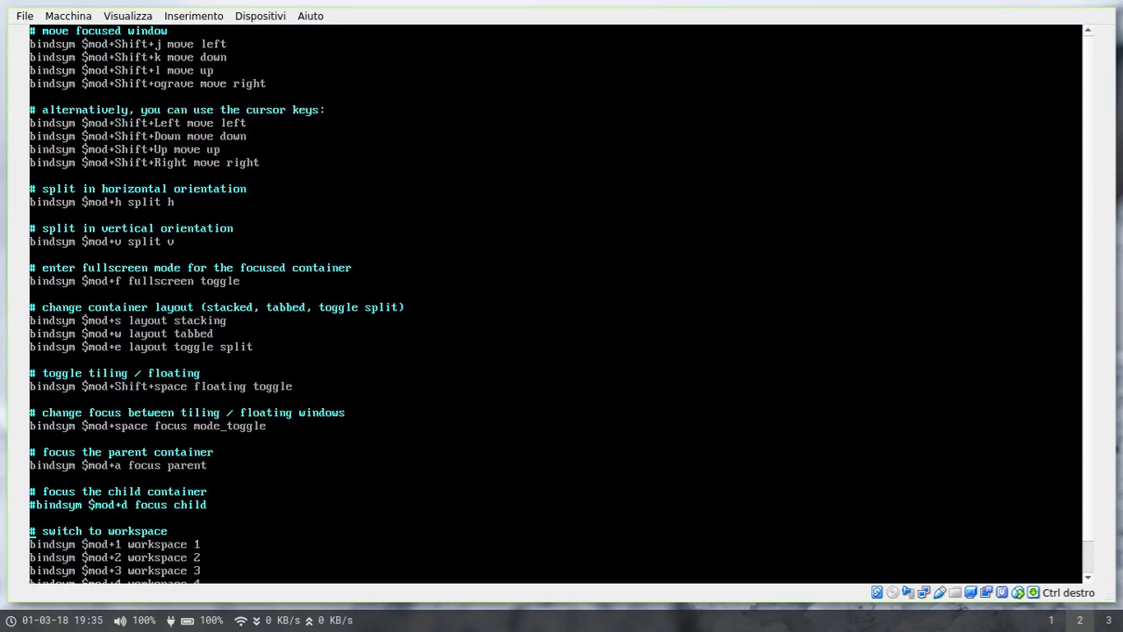
scroll(552, 303, down, 3)
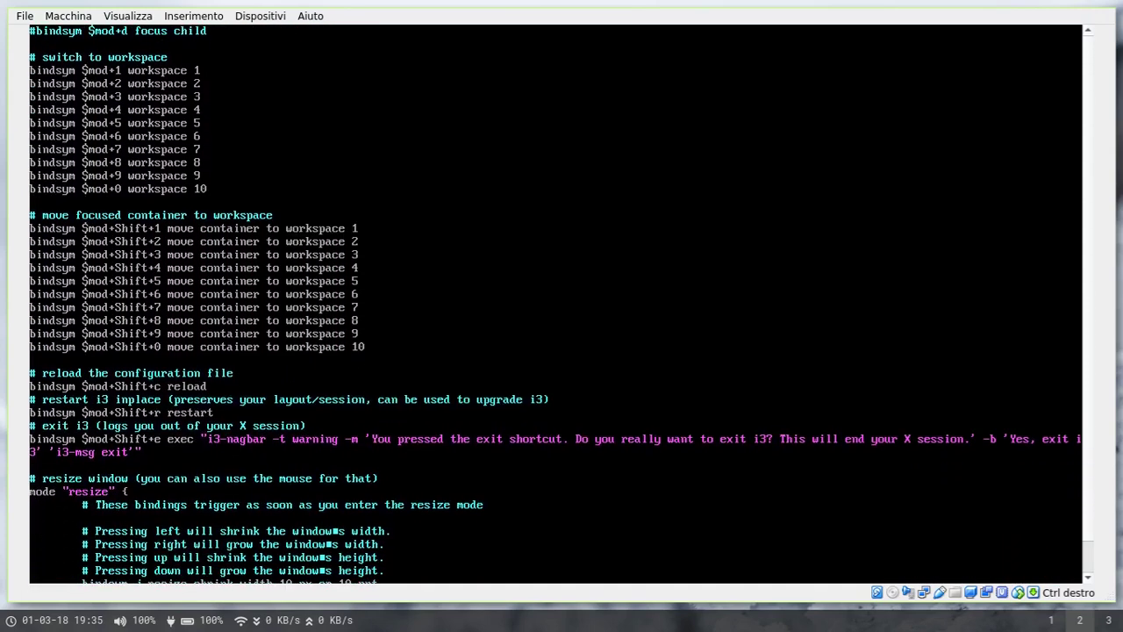
scroll(552, 302, down, 7)
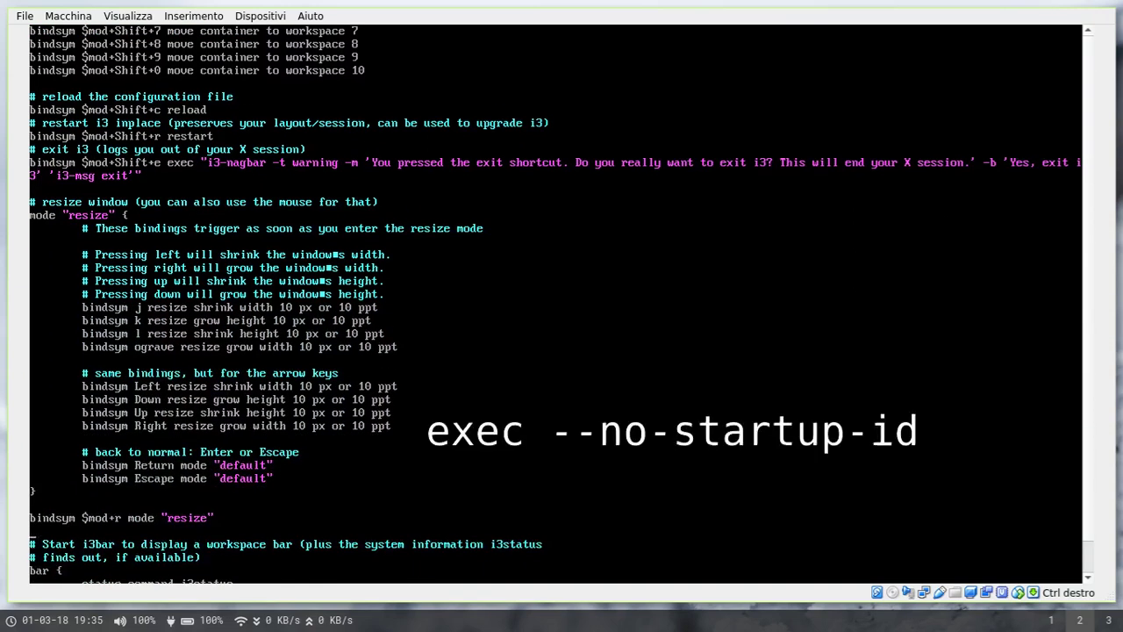
scroll(562, 303, up, 20)
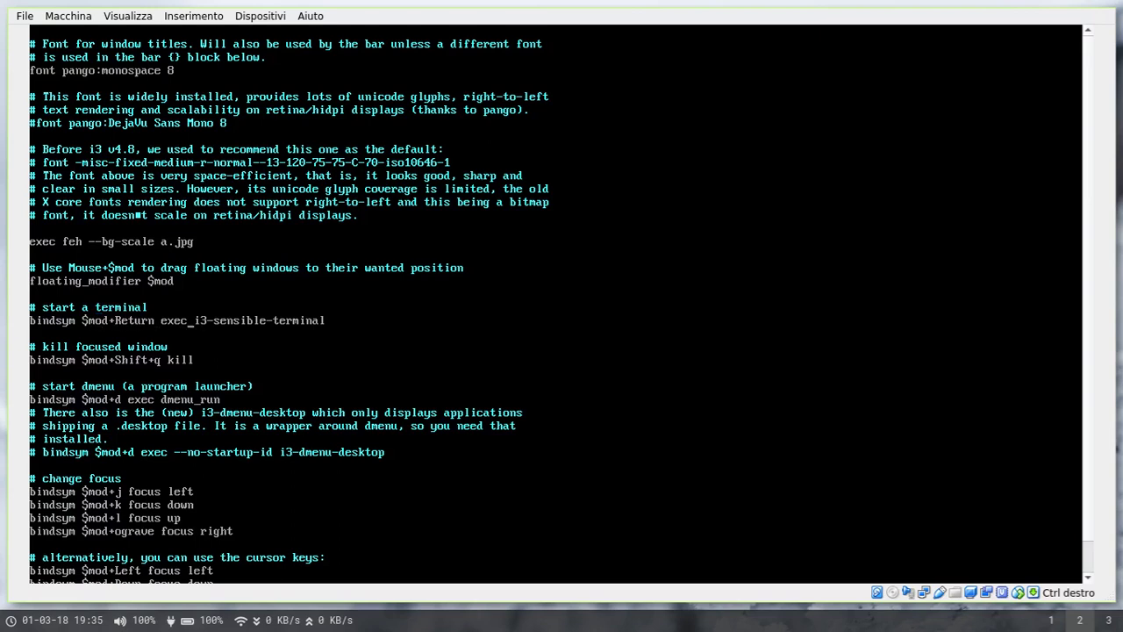
- Change the terminal binding to 'exec --no-startup-id urxvt' and save the config with :wq
key(Delete)
key(Delete)
key(Delete)
key(Delete)
key(Delete)
key(Delete)
key(Delete)
key(Delete)
key(Delete)
key(Delete)
key(Delete)
key(Delete)
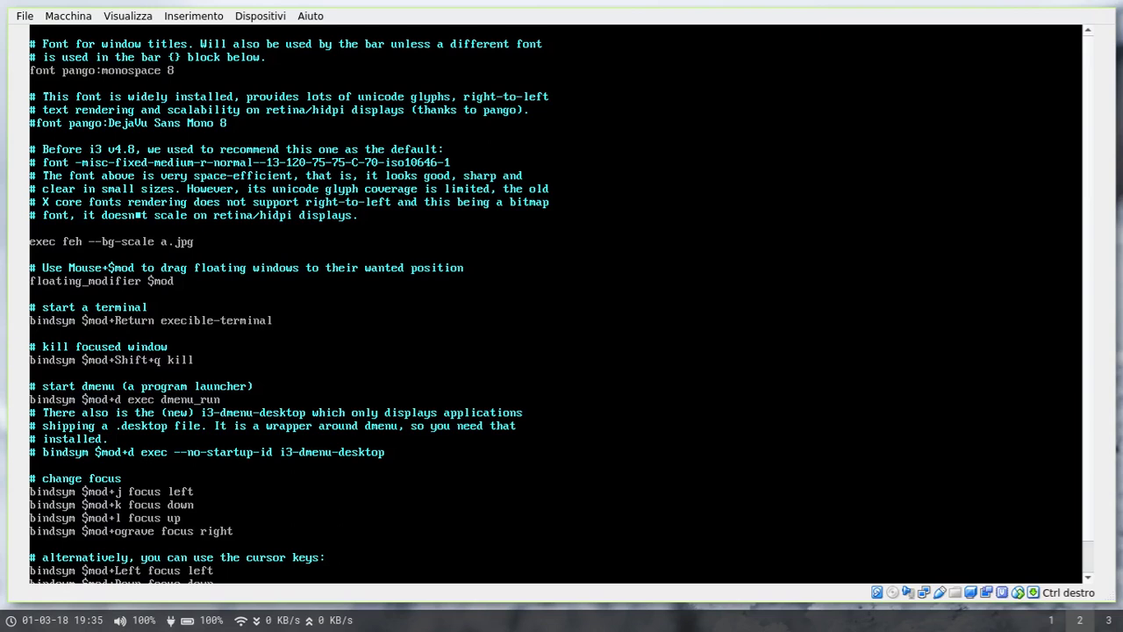
key(Delete)
key(Delete)
key(Delete)
key(Delete)
key(Delete)
key(Delete)
key(Delete)
key(Delete)
text(--no-startup-id urxvt)
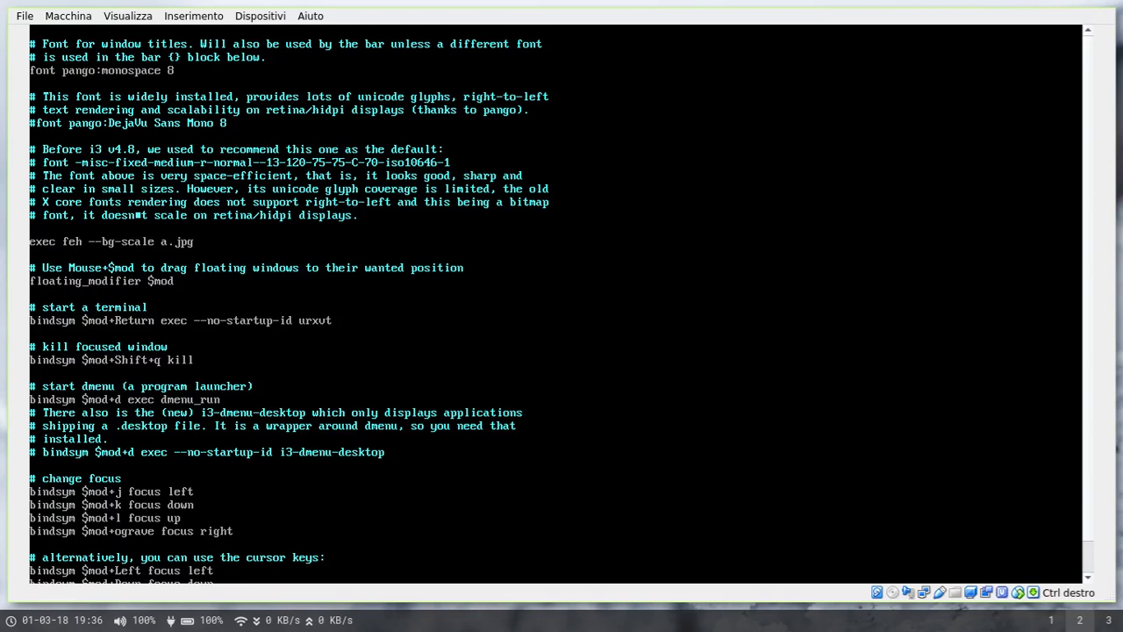
key(Down)
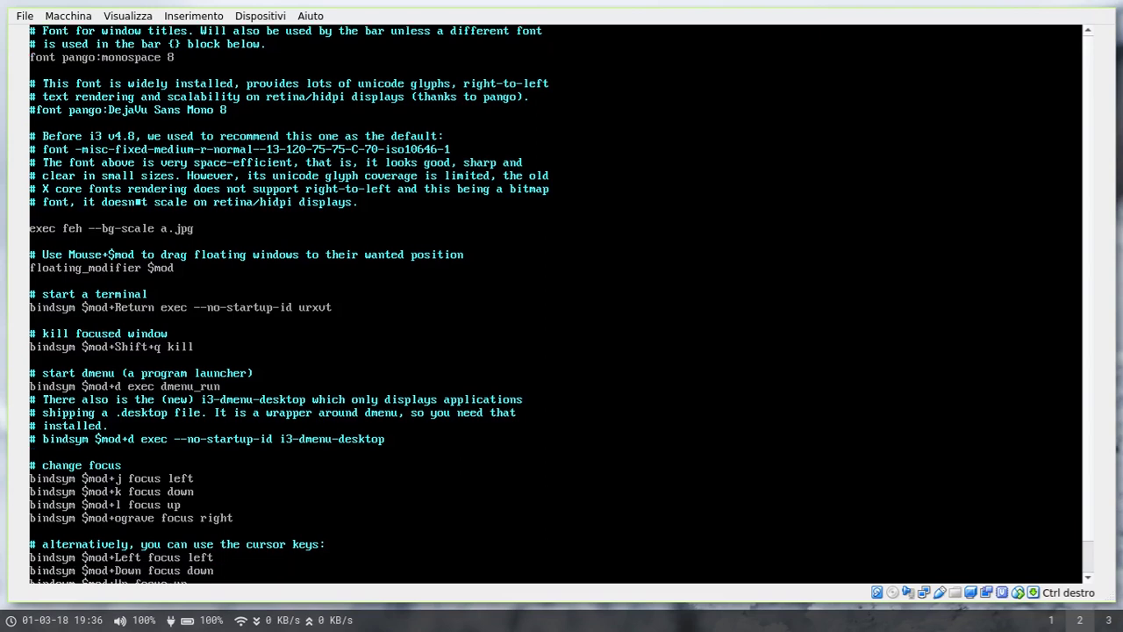
text(:wq)
key(Return)
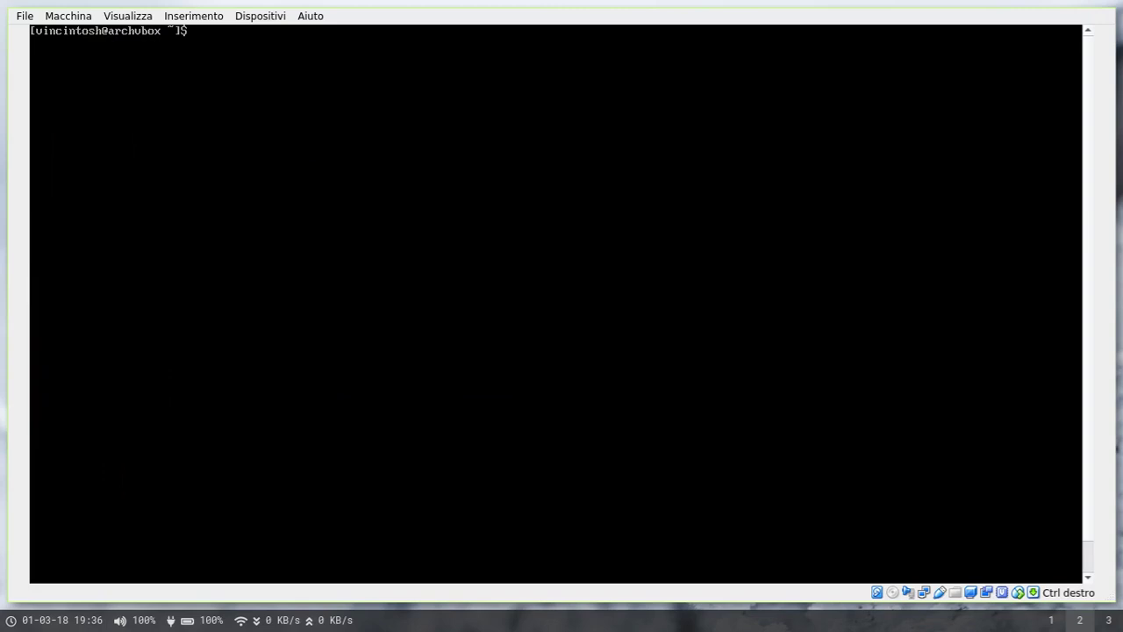
- Run systemctl enable lightdm, clear the screen, and log in through LightDM with the password
text(systemctl enable light)
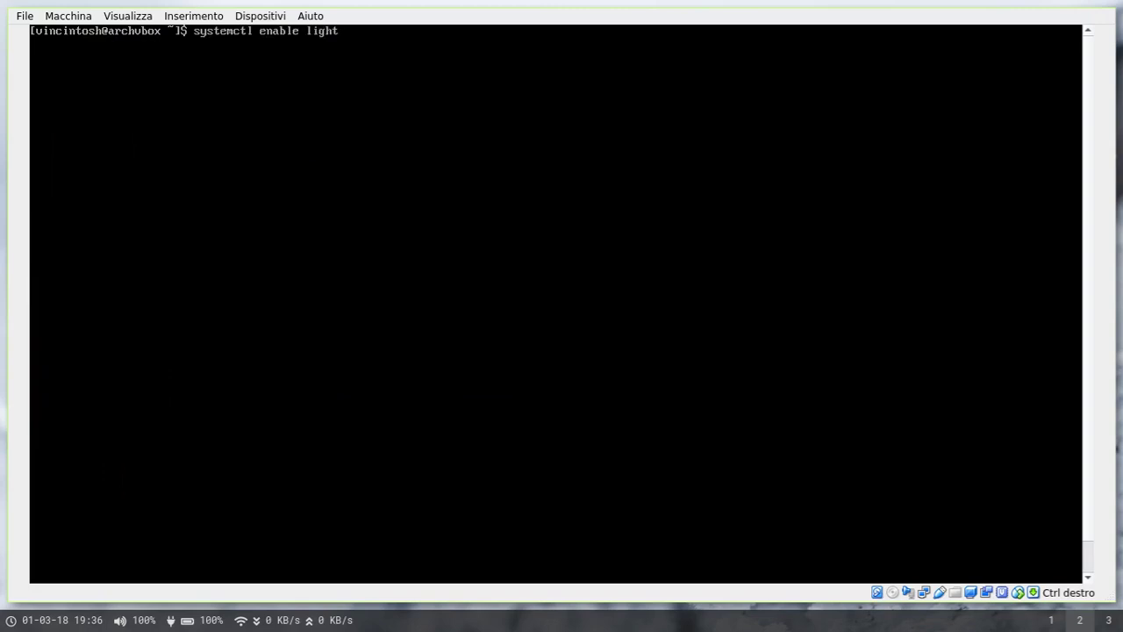
text(dm)
key(Return)
key(Return)
key(Return)
text(clear)
key(Up)
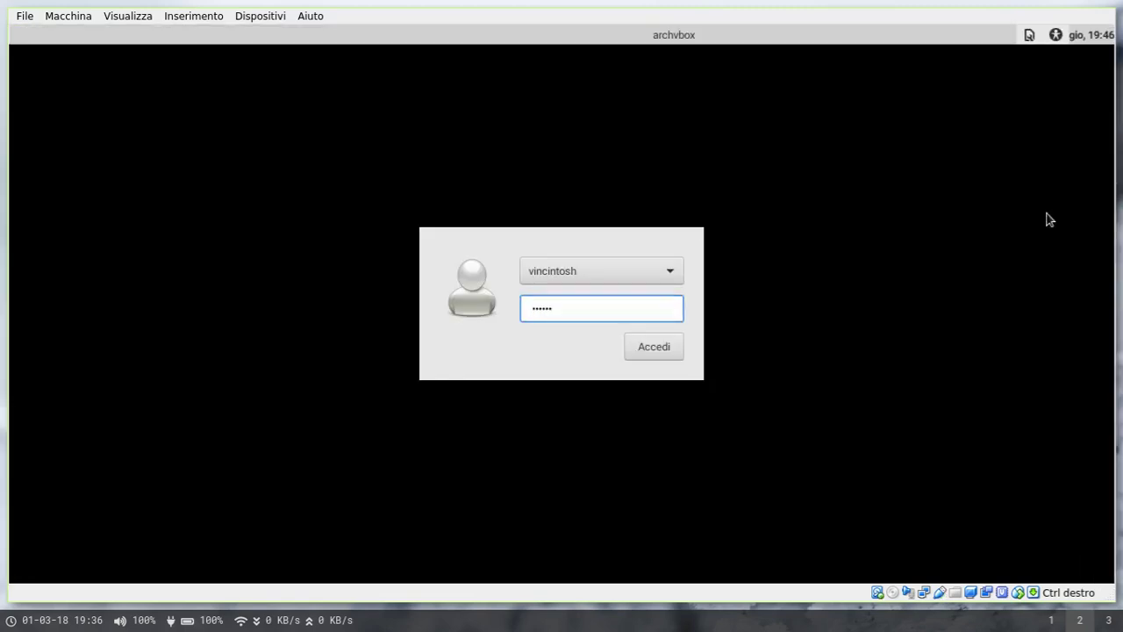
key(Return)
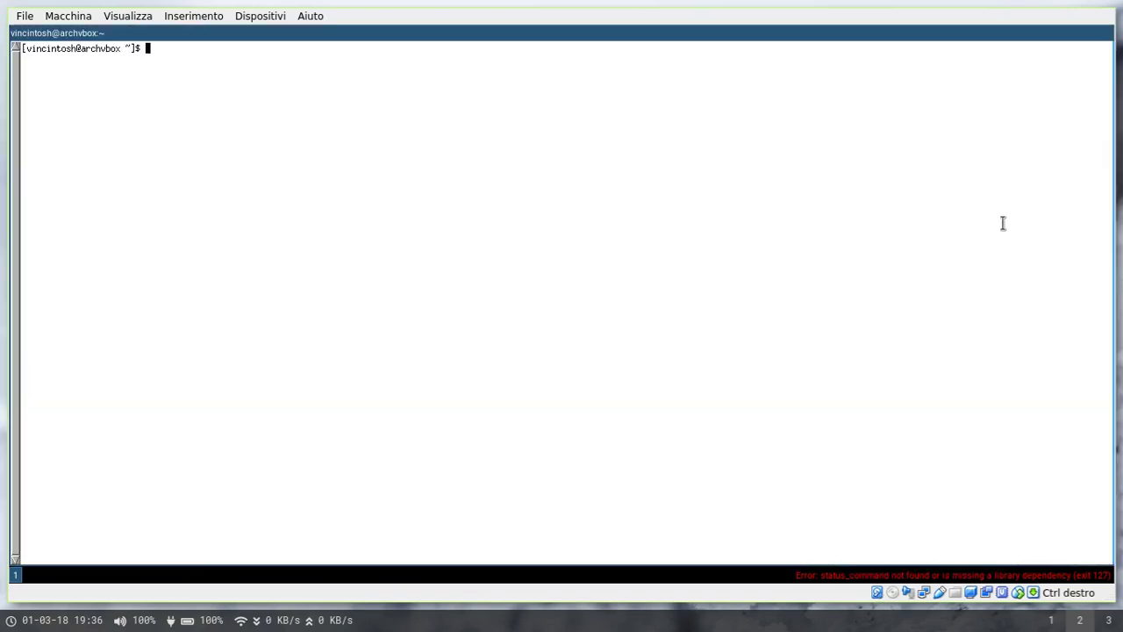
- Confirm /etc/pacman.conf ends with the [archlinuxfr] entry, quit vim, and search yaourt polybar
text(vim /etc/pacman.conf)
key(Return)
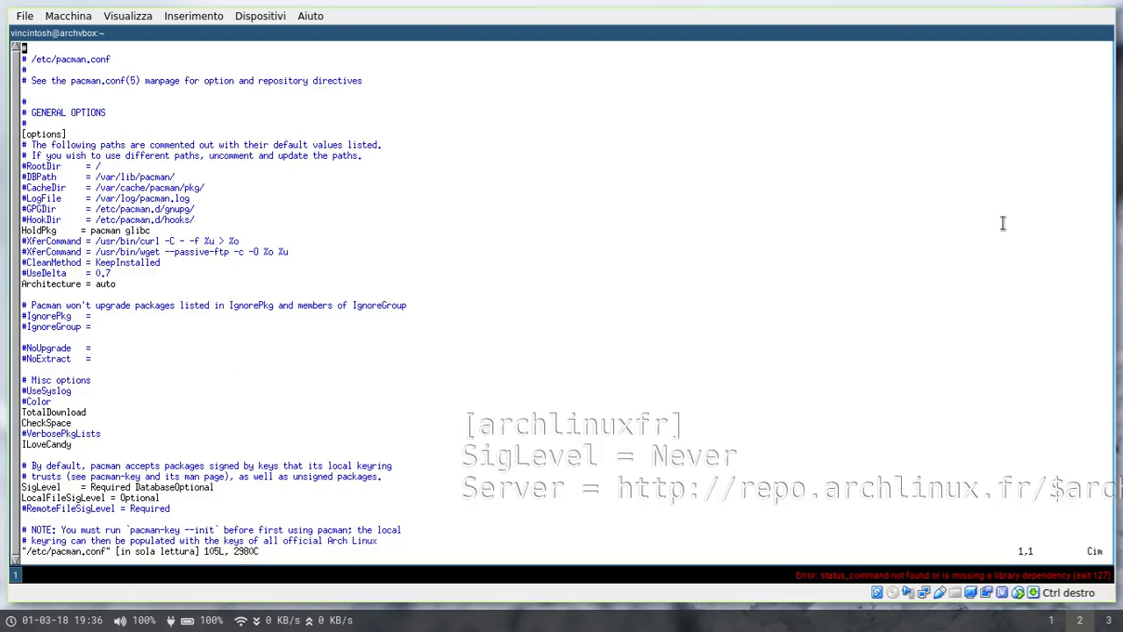
key(ctrl+f)
key(shift+g)
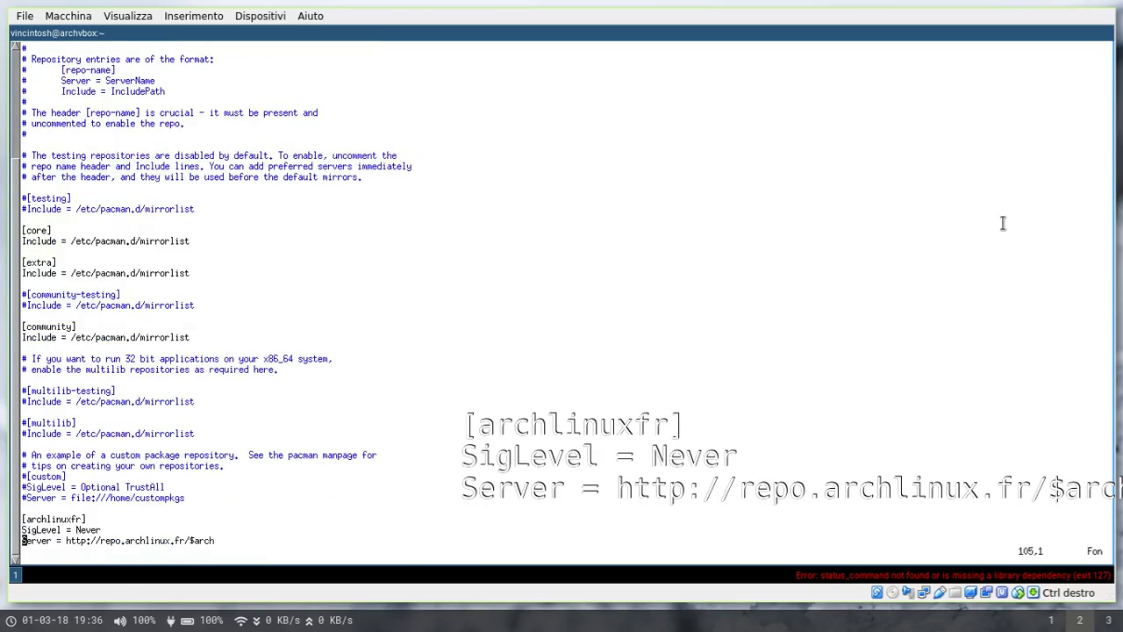
key(Up)
key(Up)
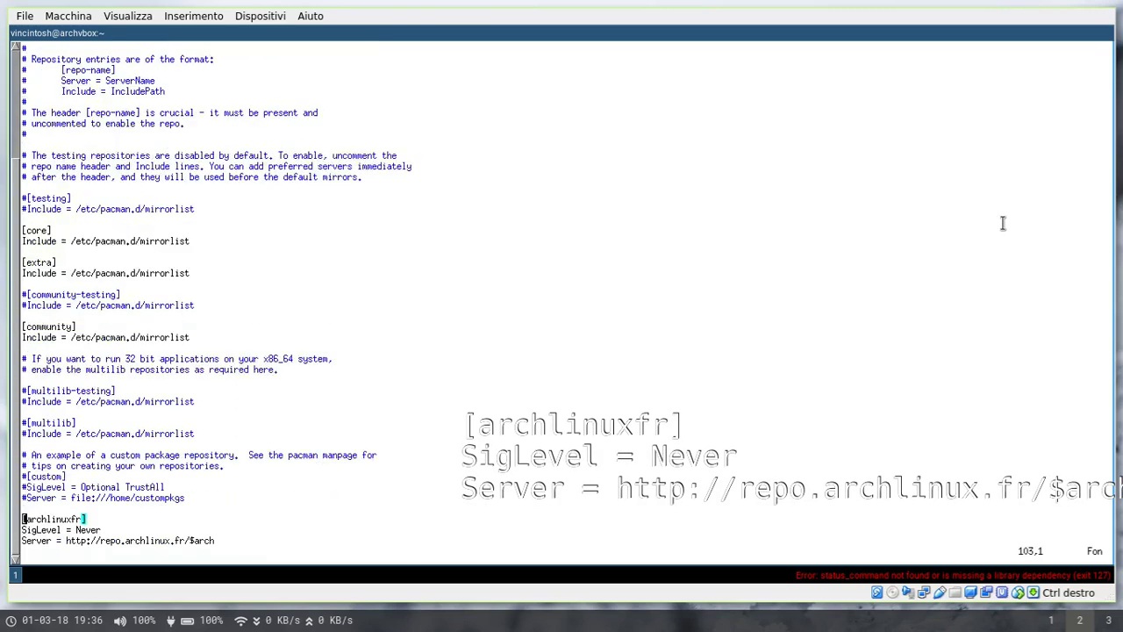
text(:q)
key(Return)
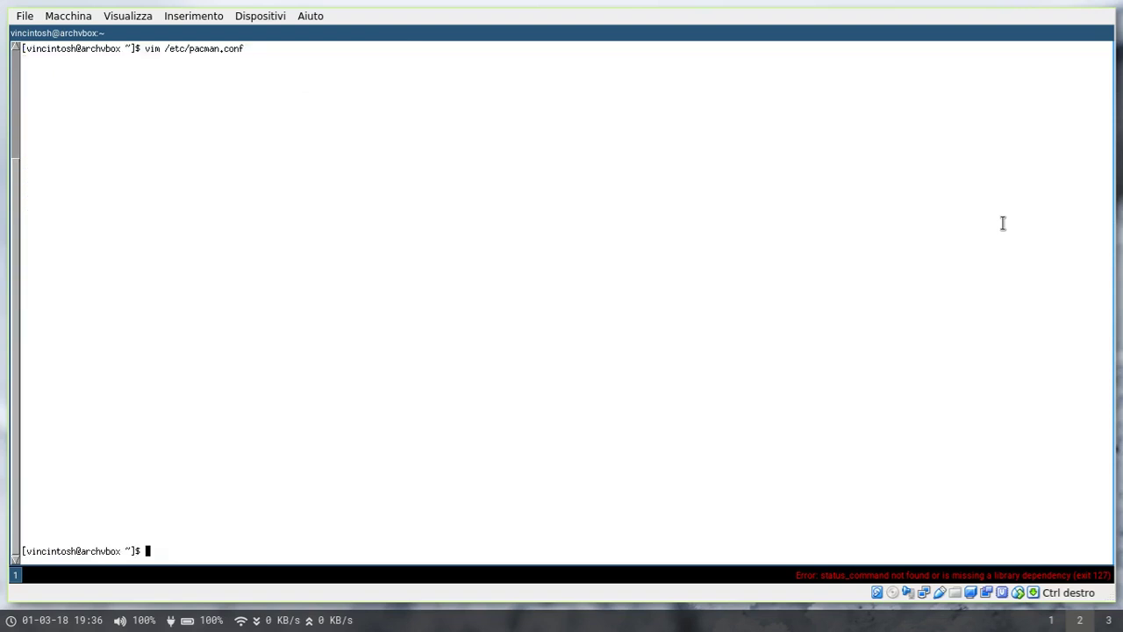
text(yaourt polybar)
- Search the AUR with yaourt for polybar and install option 2, polybar-git
key(Return)
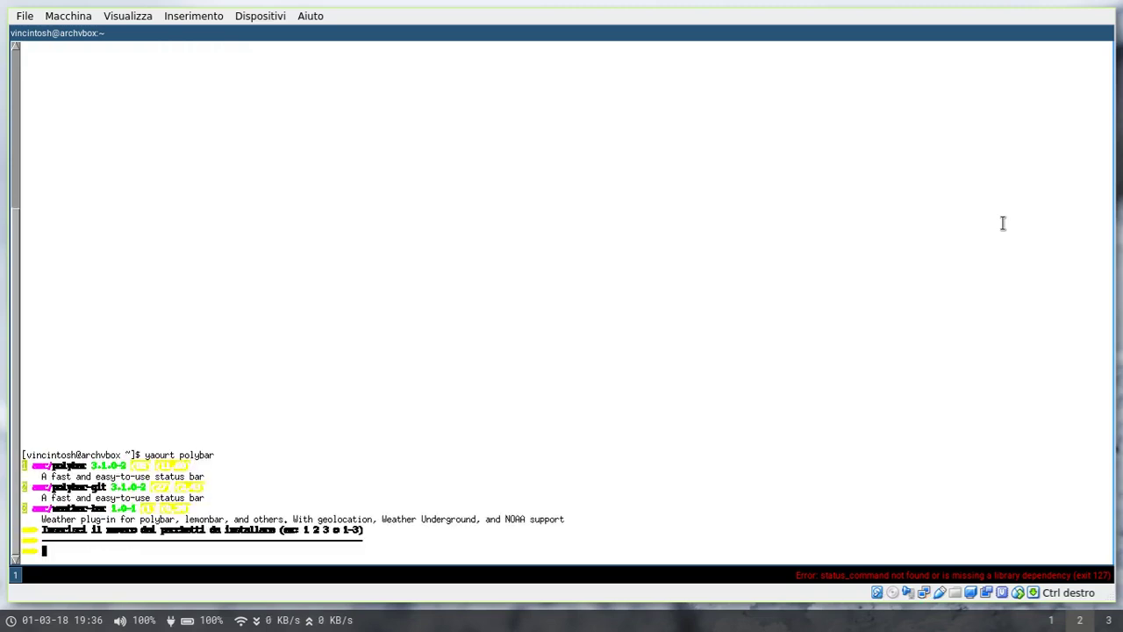
text(2)
key(Return)
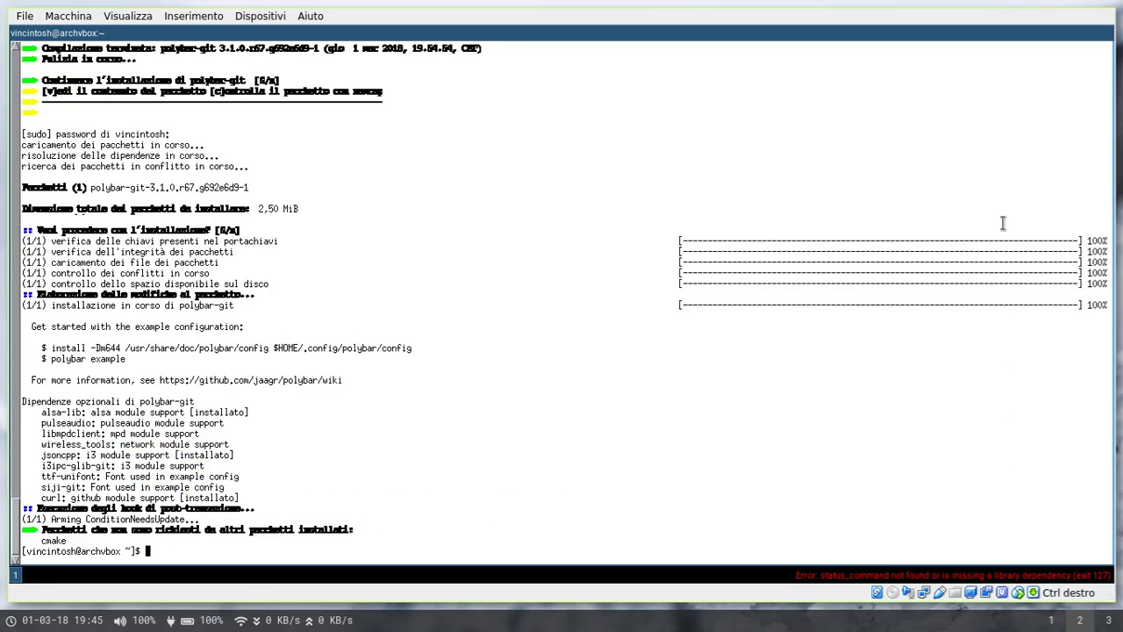
- Install dunst and rofi with sudo pacman -S, confirming the five listed packages
text(sudo pacman -S dunst rofi)
key(Return)
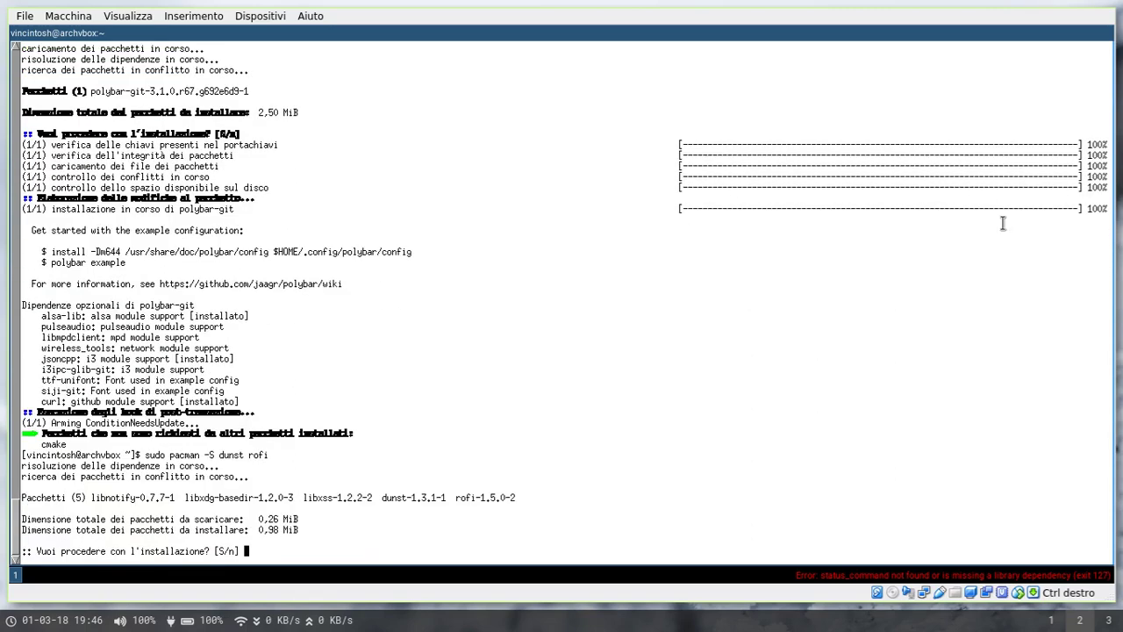
key(Return)
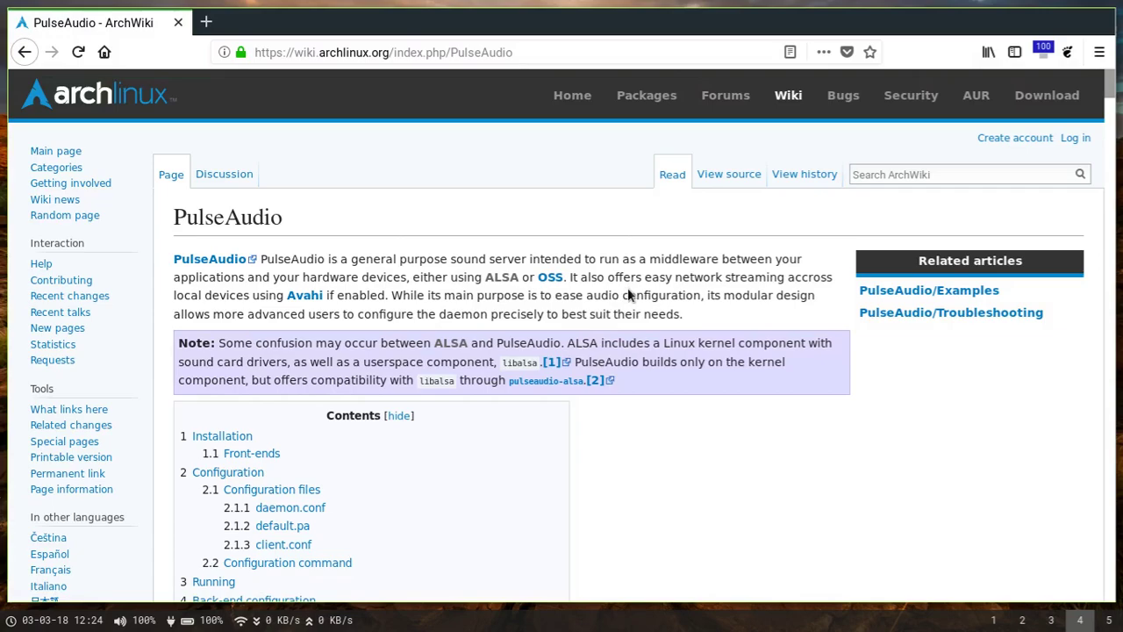
- Scroll down to the finished dunst and rofi install output at the shell prompt
scroll(627, 295, down, 12)
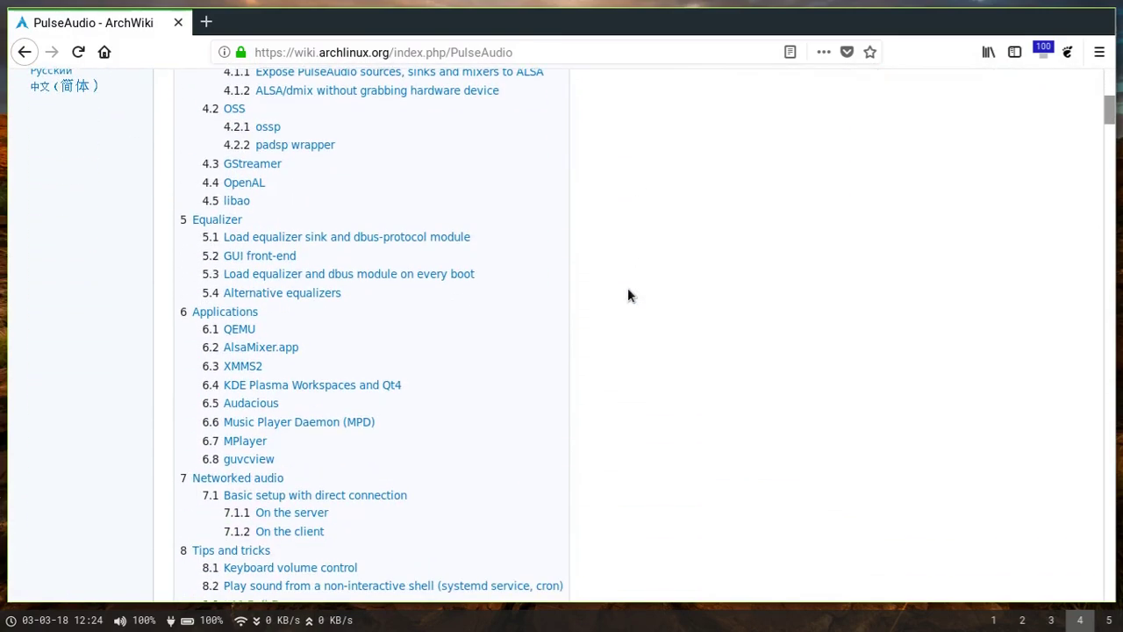
scroll(628, 296, down, 20)
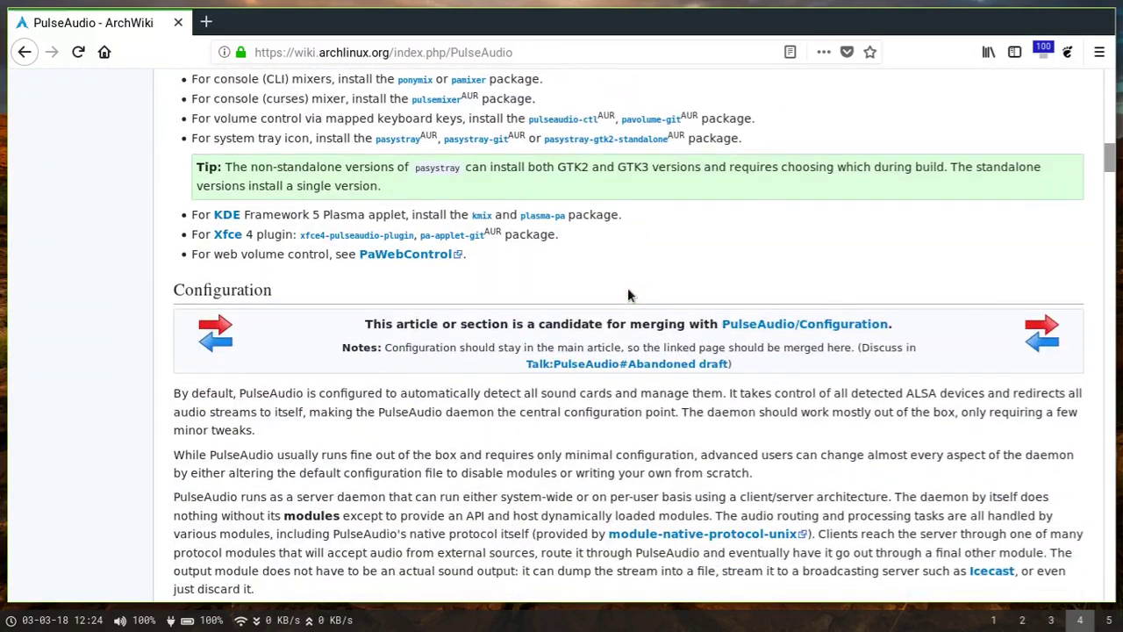
scroll(627, 296, down, 20)
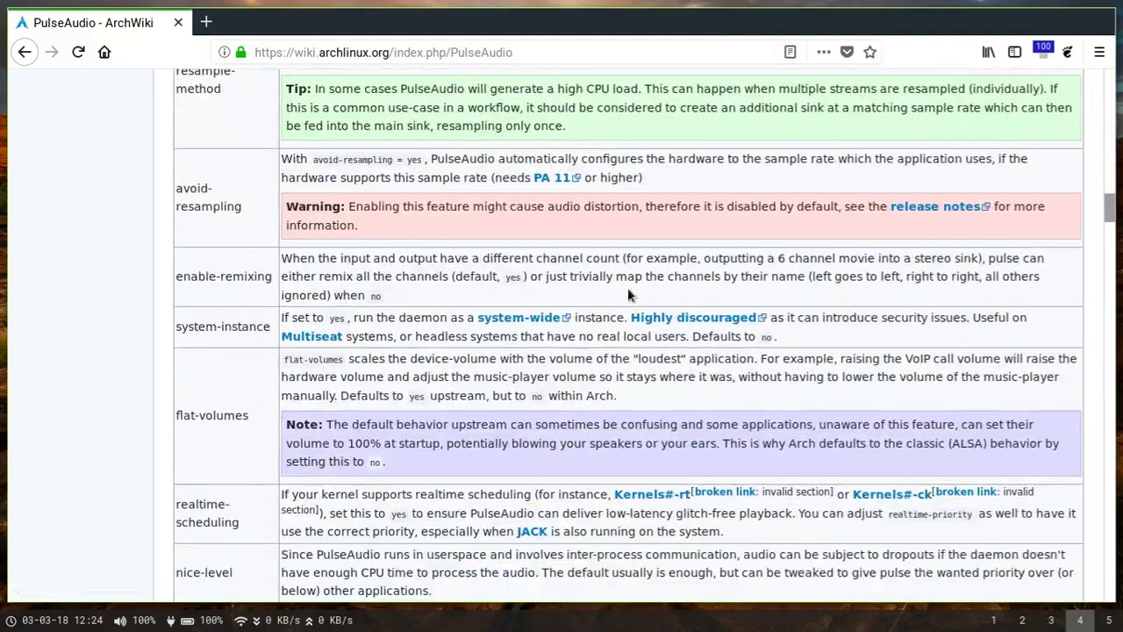
scroll(627, 295, down, 20)
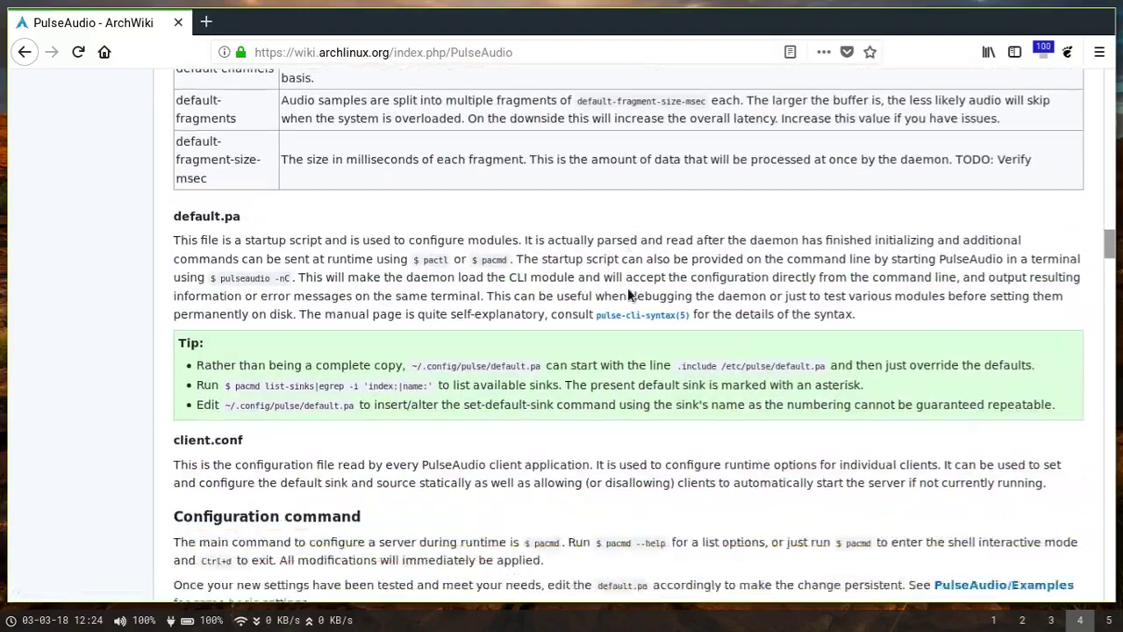
scroll(628, 295, down, 20)
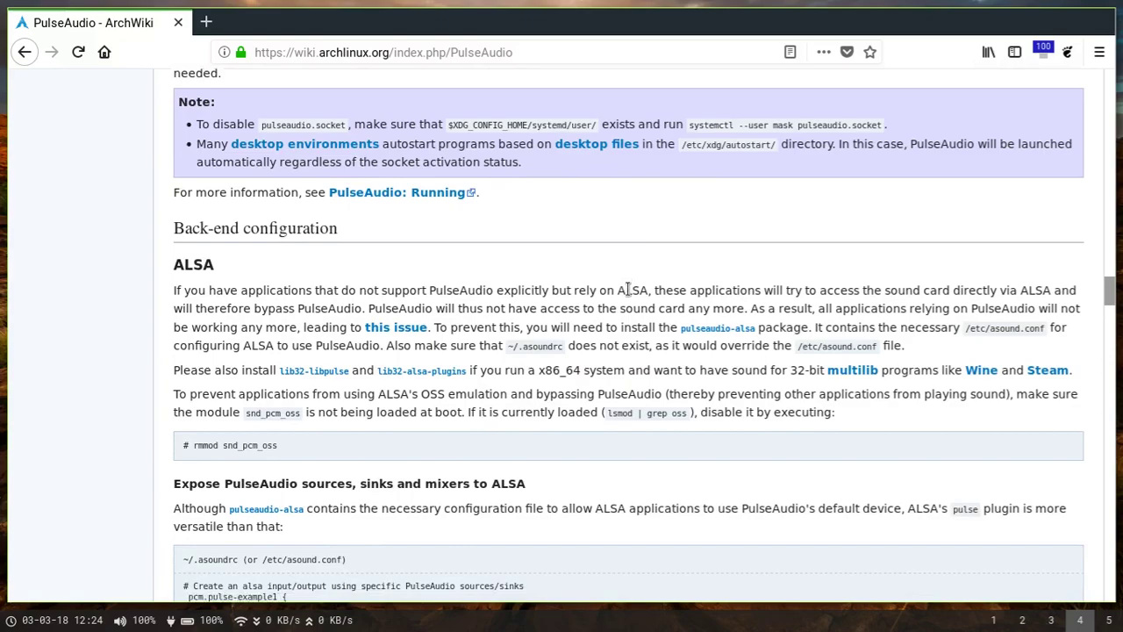
scroll(628, 290, down, 12)
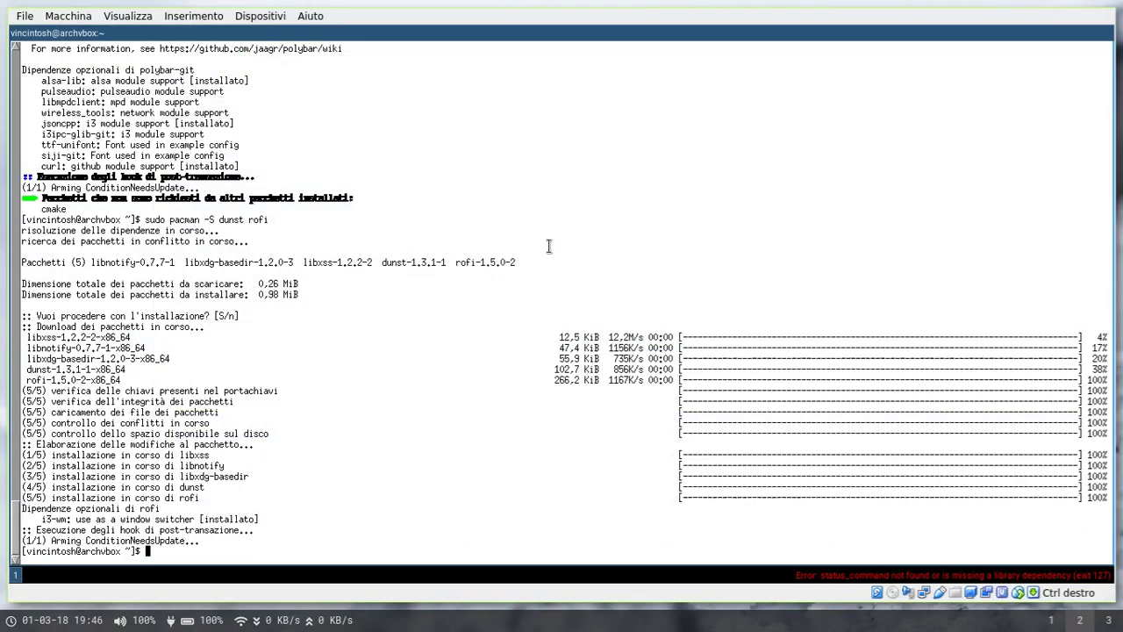
- Install compton, confirm fade-delta = 4 in /etc/xdg/compton.conf, then save and quit with :wq
text(sudo pacman -S compton)
key(Return)
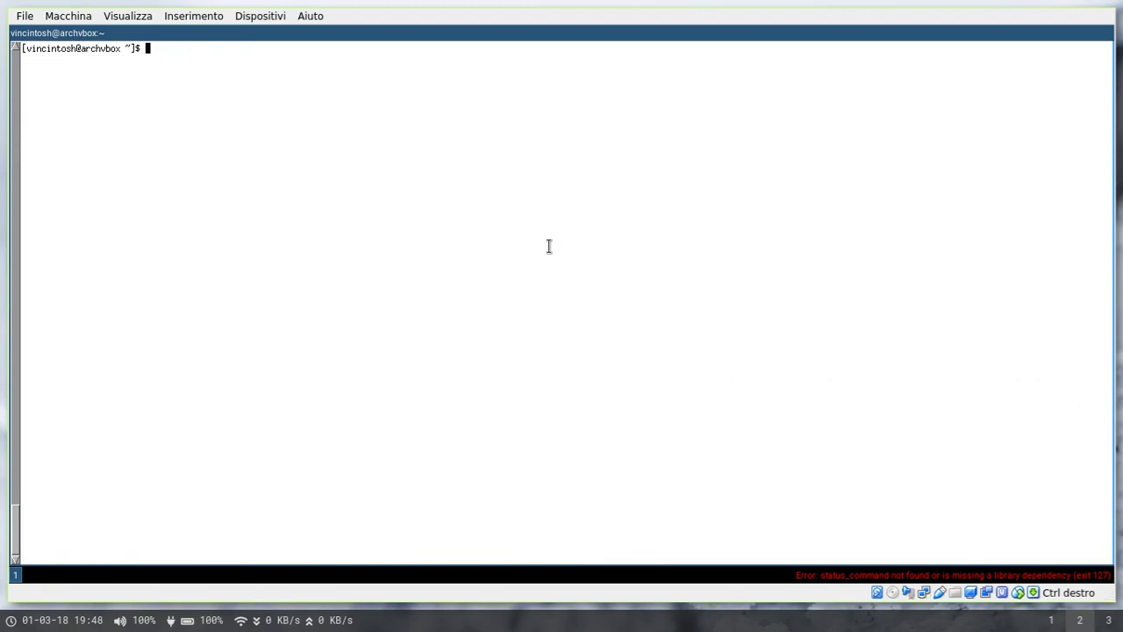
text(sudo vim /etc/xdg/compton.conf)
key(Return)
key(Down)
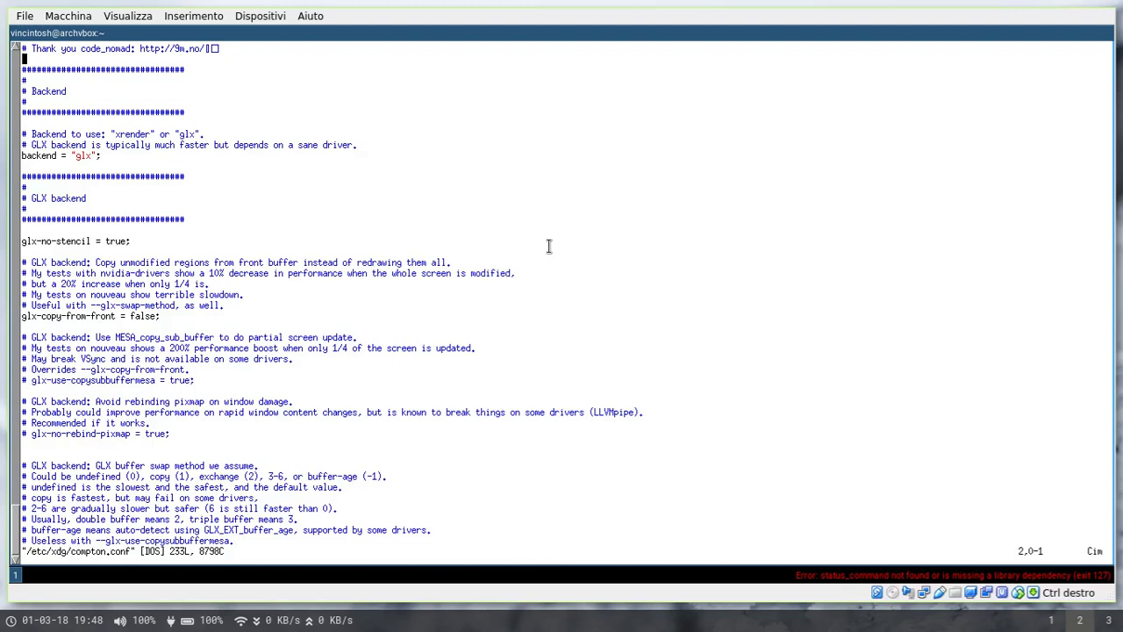
text(/delta)
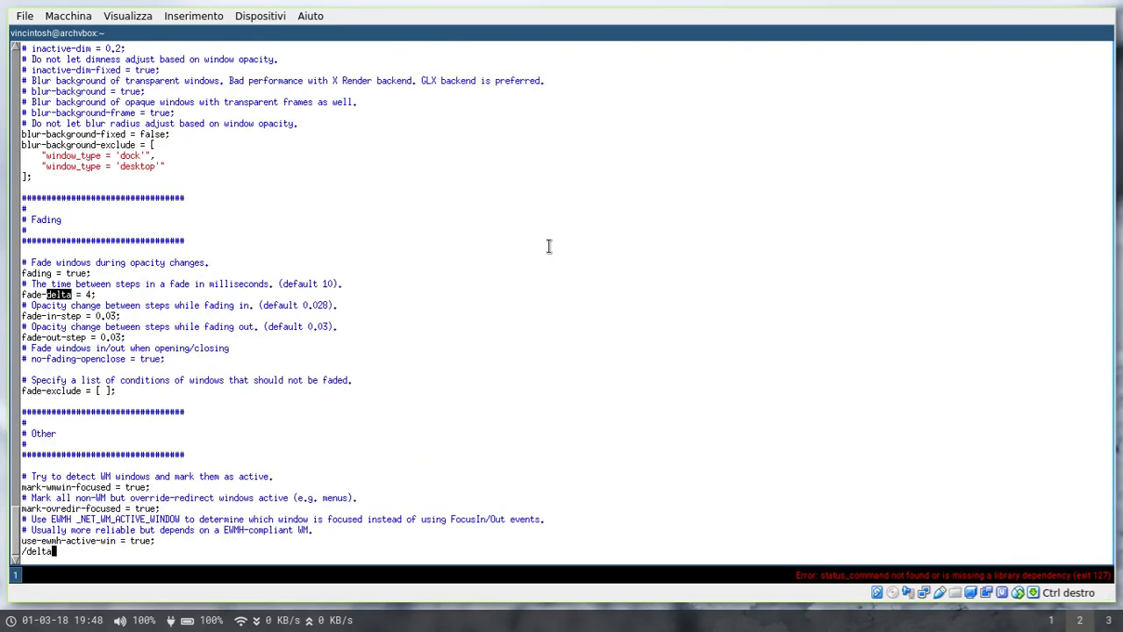
key(Return)
text(:wq)
key(Return)
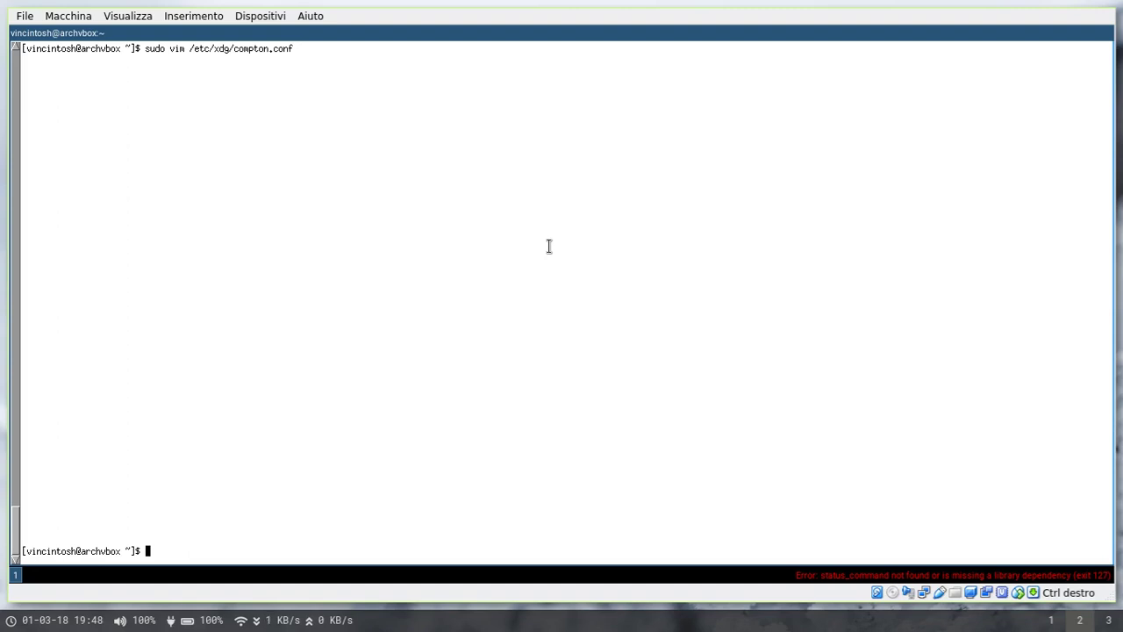
- Install ttf-inconsolata, ttf-roboto, ttf-roboto-mono and fontawesome.sty with yaourt, skipping edits and accepting the build
key(ctrl+l)
text(yaourt -S ttf-inconsola)
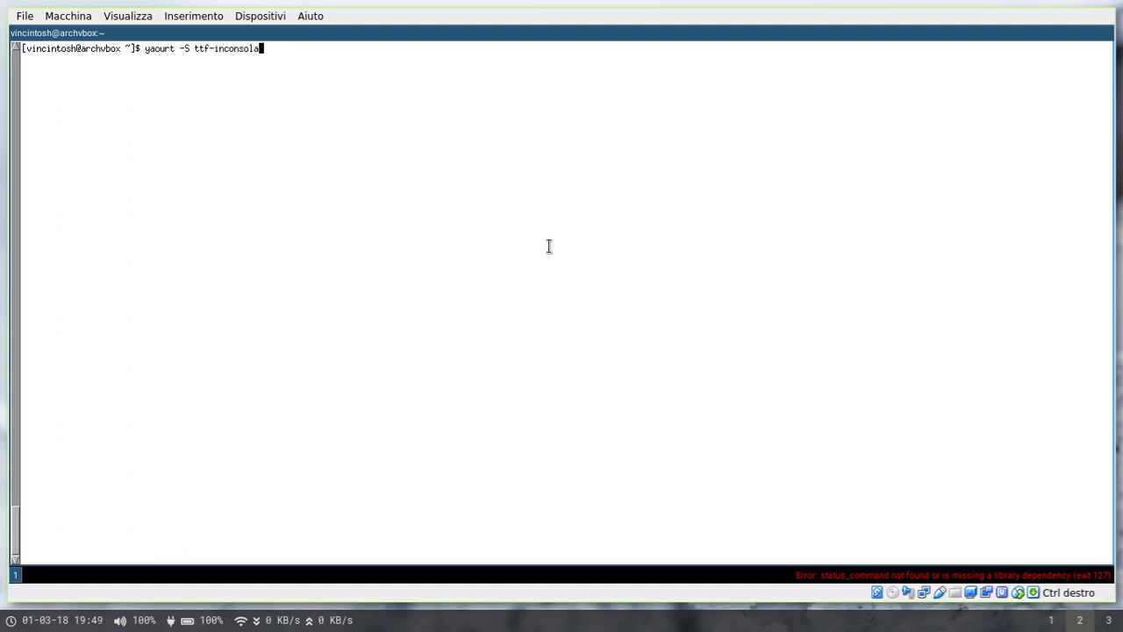
text(ta ttf-roboto ttf-roboto-mono )
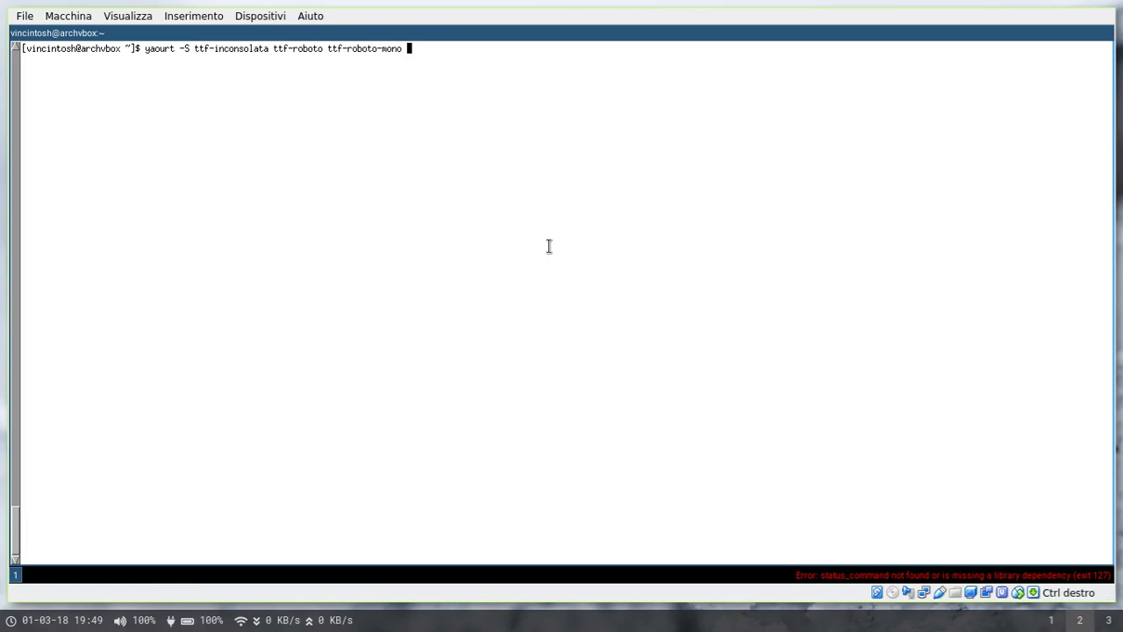
text(fontawesome.sty)
key(Return)
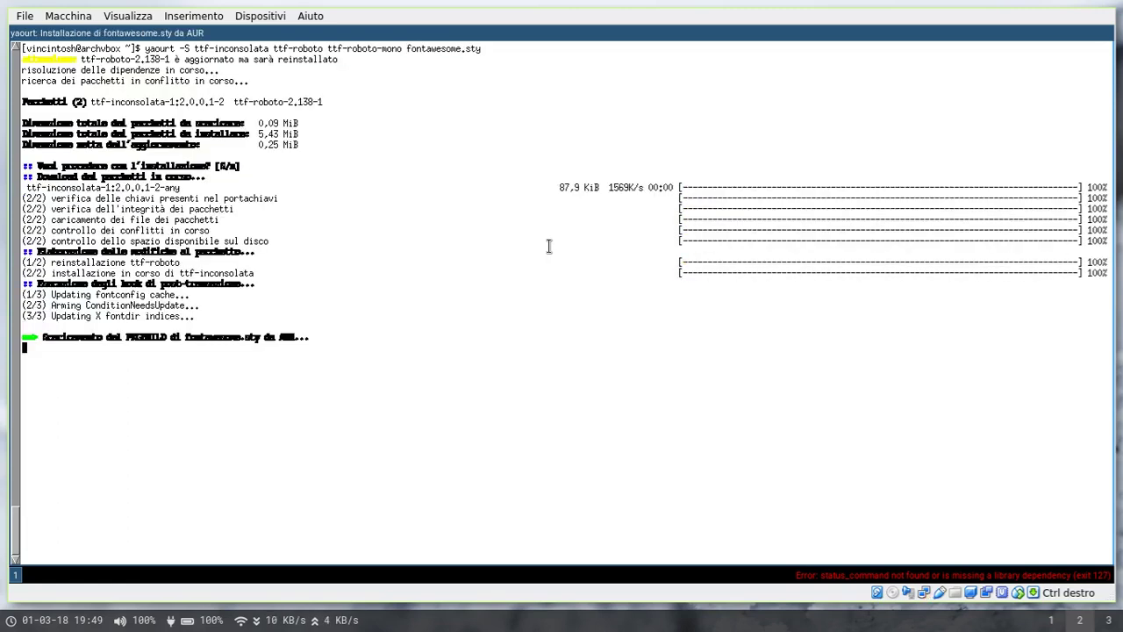
text(nn)
key(Return)
key(Return)
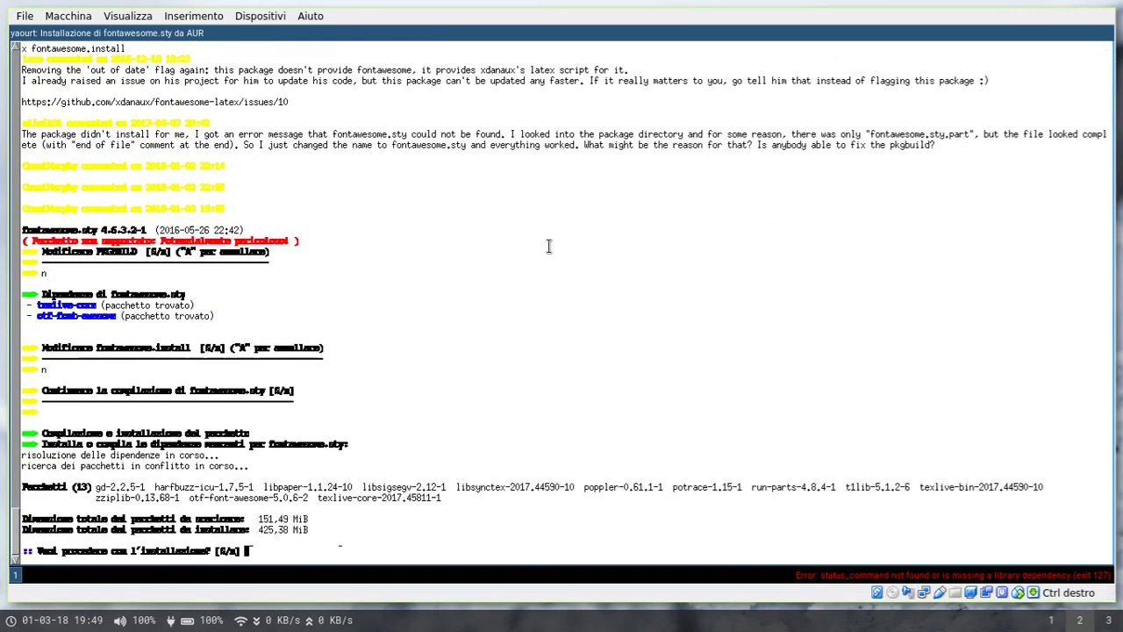
key(Return)
text(vim .c)
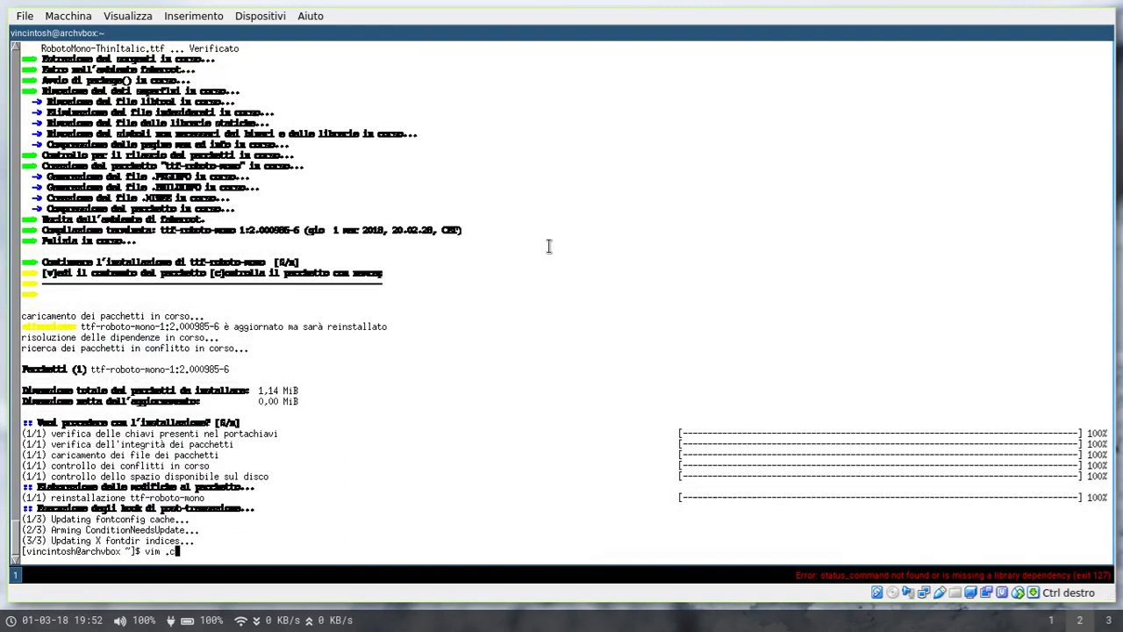
text(onfig/polybar/config)
key(Return)
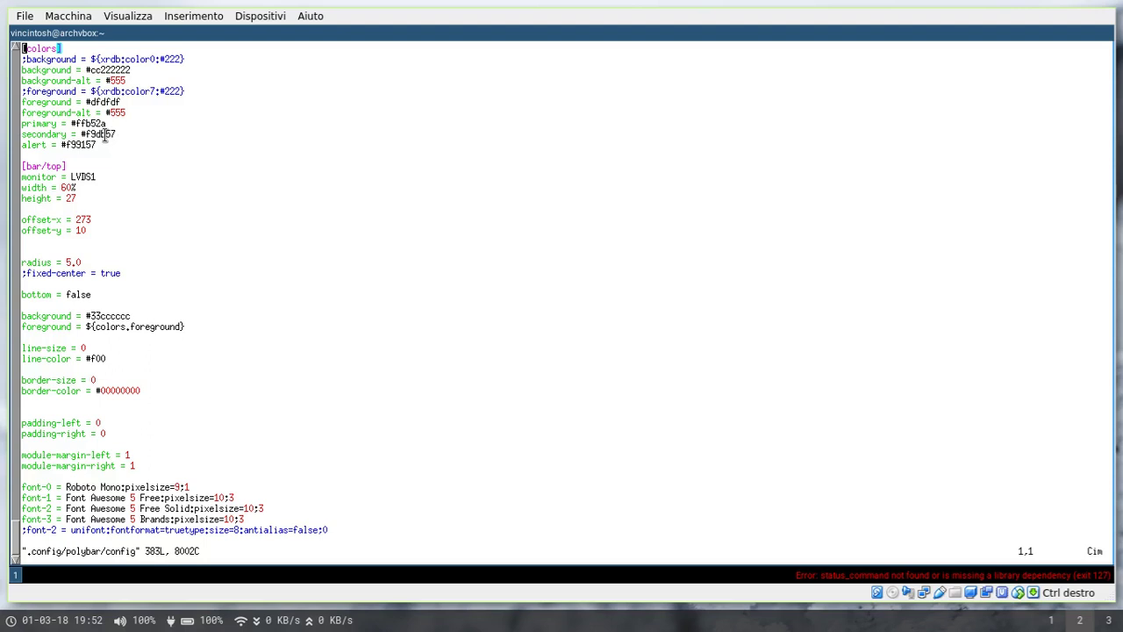
drag(104, 144, 81, 92)
key(y)
key(j)
key(j)
key(j)
key(j)
key(j)
key(j)
key(j)
key(j)
key(j)
key(j)
key(j)
key(j)
key(j)
key(j)
key(j)
key(j)
key(j)
key(j)
key(j)
key(j)
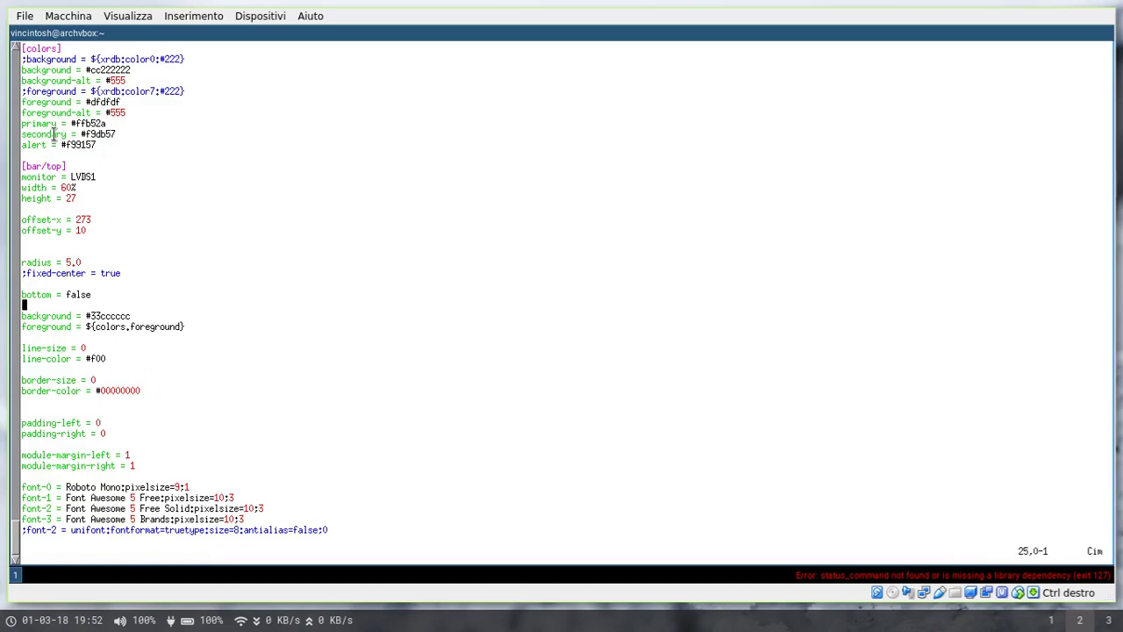
key(j)
key(j)
key(j)
key(j)
key(j)
key(j)
key(j)
key(j)
key(j)
key(j)
key(j)
key(j)
key(j)
key(j)
key(j)
key(j)
key(j)
key(j)
key(j)
key(j)
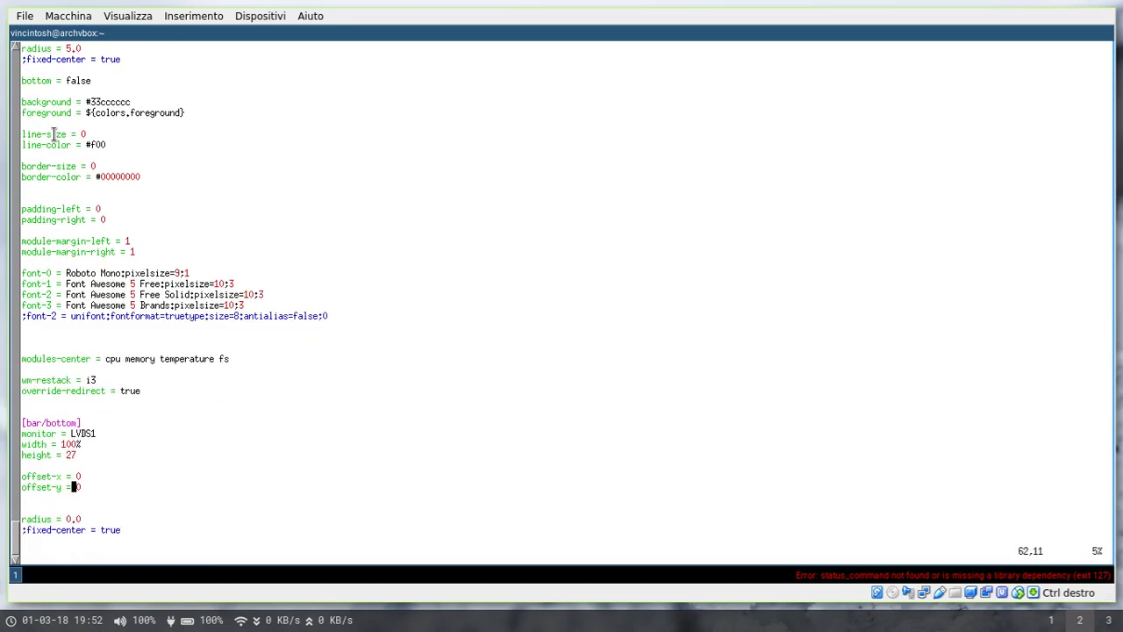
key(j)
key(j)
key(j)
key(j)
key(j)
key(j)
key(j)
key(j)
key(j)
key(j)
key(j)
key(j)
key(j)
key(j)
key(j)
key(j)
key(j)
key(j)
key(j)
key(j)
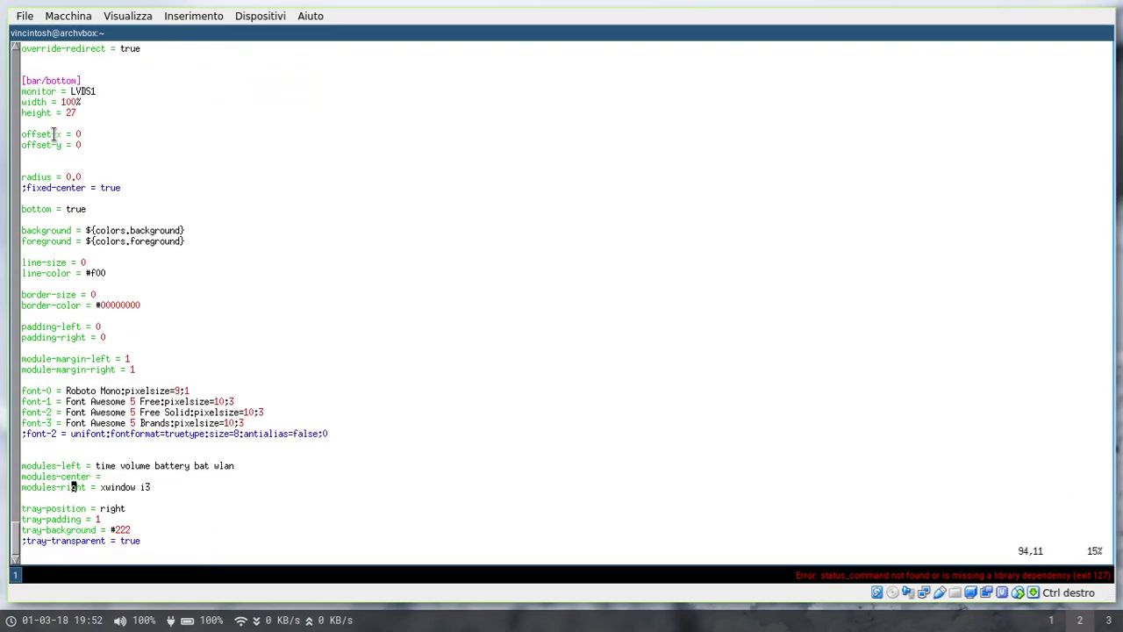
key(j)
key(j)
key(j)
key(j)
key(j)
key(j)
key(j)
key(j)
key(j)
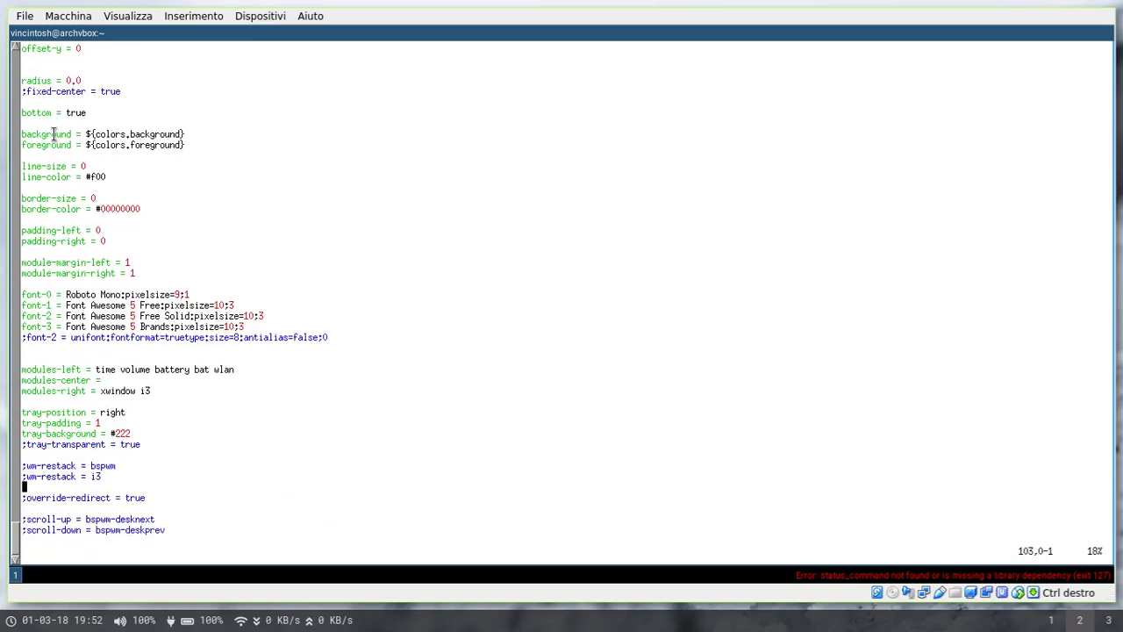
key(j)
key(j)
key(j)
key(j)
key(j)
key(j)
key(j)
key(j)
text(/module)
key(Return)
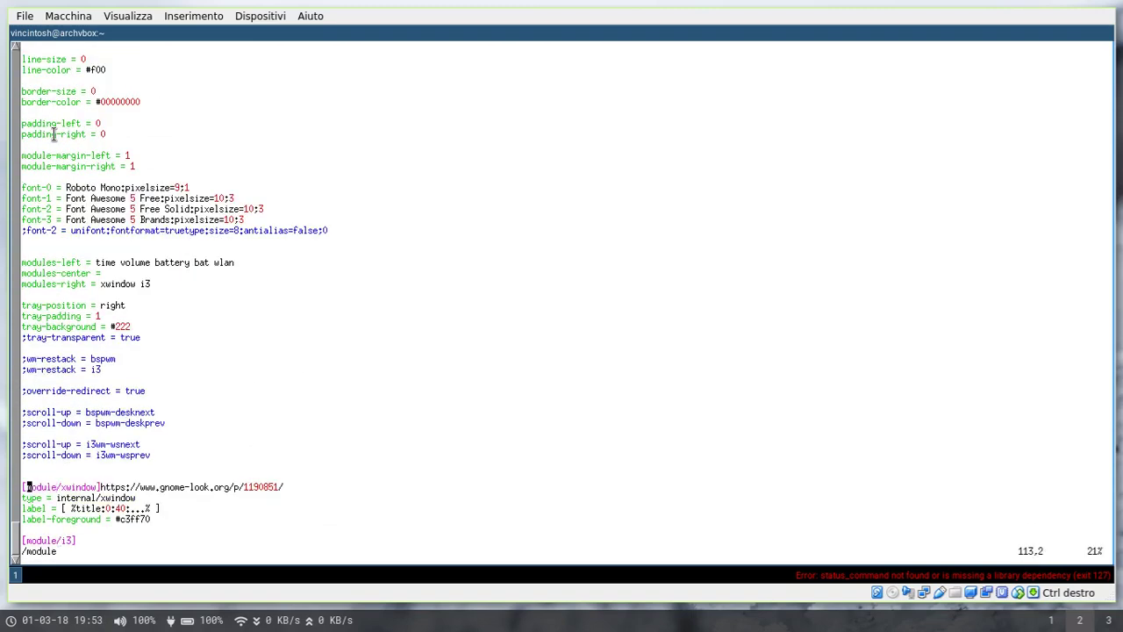
key(j)
key(j)
key(j)
key(j)
key(j)
key(j)
key(j)
key(j)
key(j)
key(j)
key(j)
key(j)
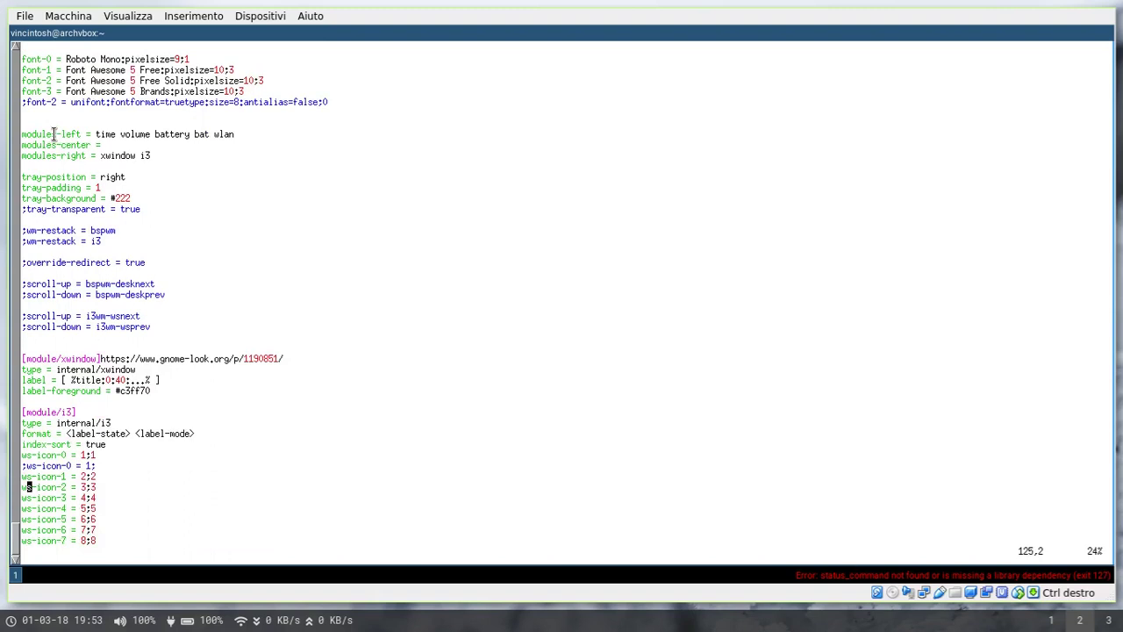
key(j)
key(j)
key(j)
key(j)
key(j)
key(j)
key(j)
key(j)
key(j)
key(j)
key(j)
key(j)
key(j)
key(j)
key(j)
key(j)
key(j)
key(j)
key(j)
key(j)
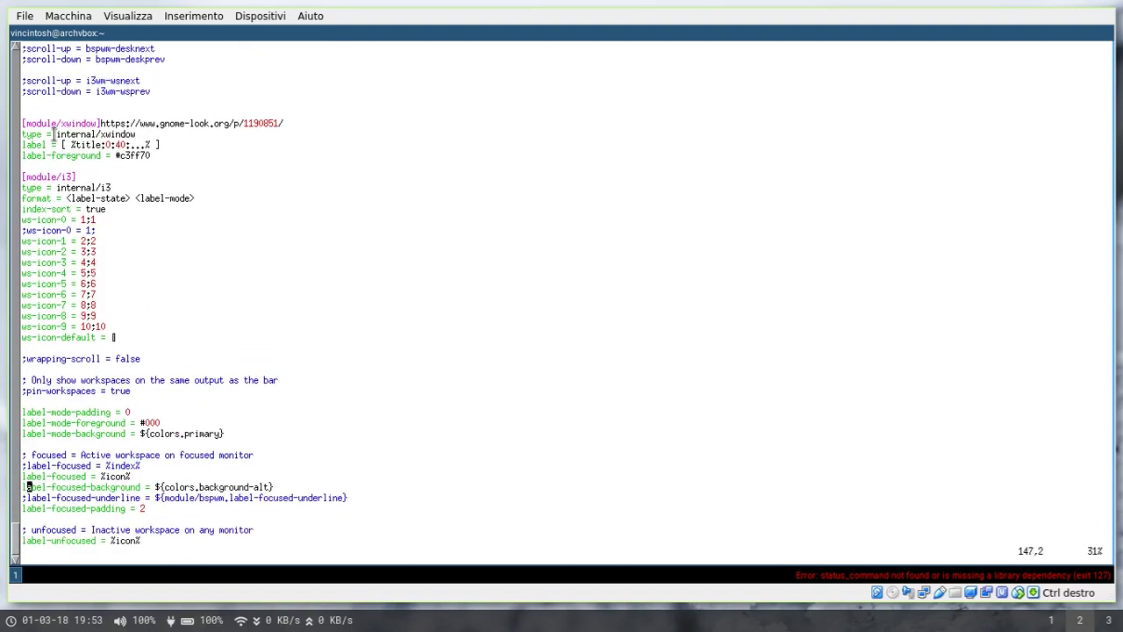
key(j)
key(j)
key(j)
key(j)
text(:)
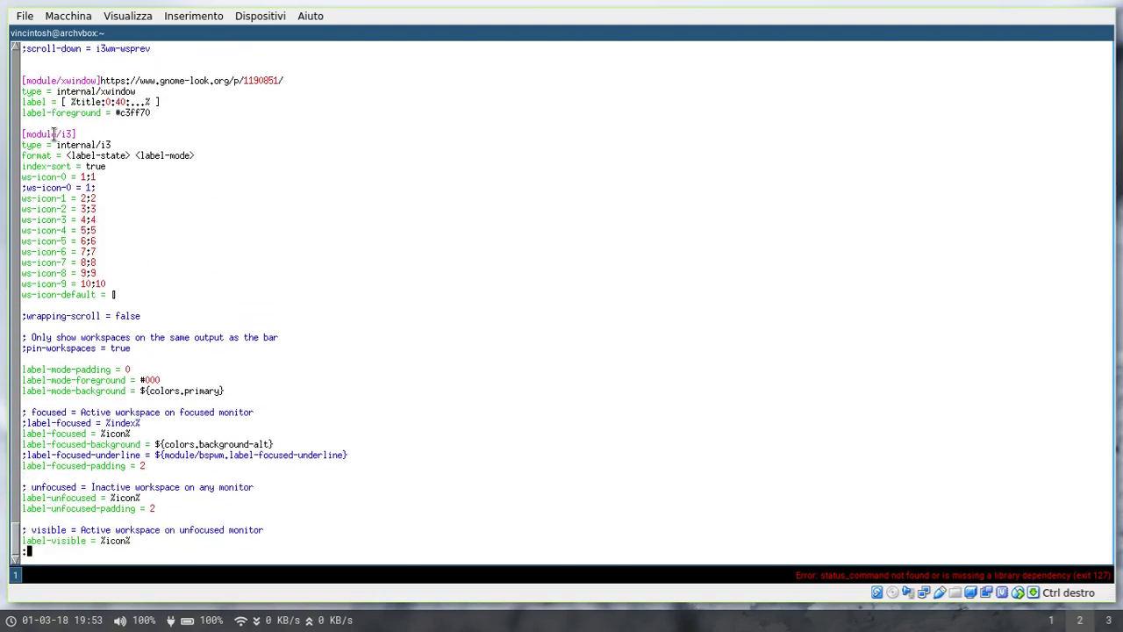
text(wq)
key(Return)
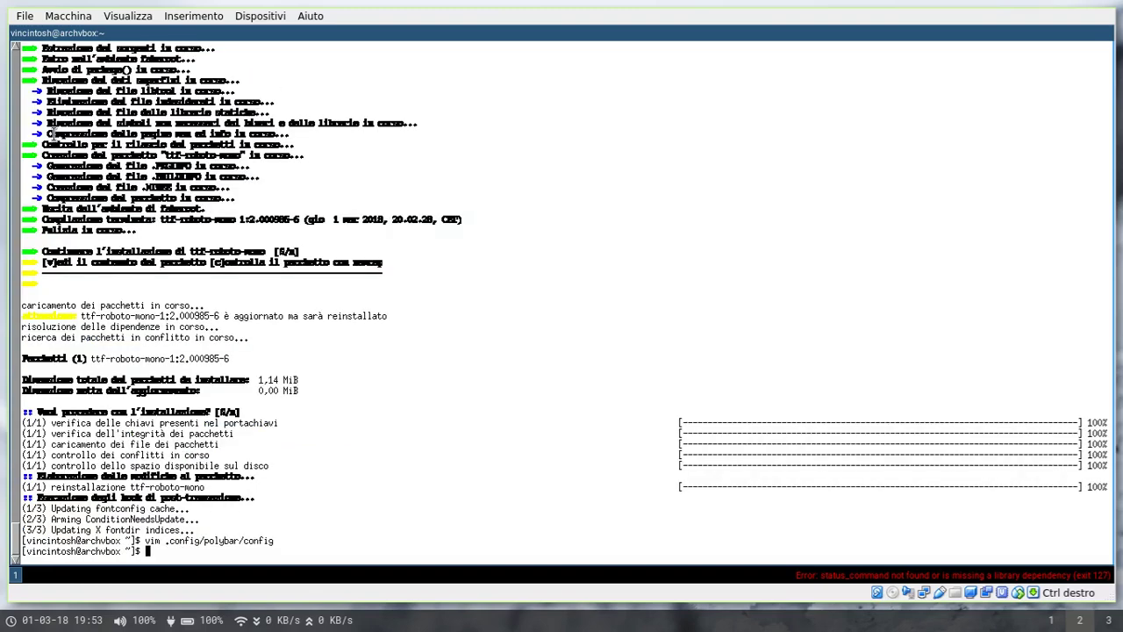
text(vim .config/polybar/config)
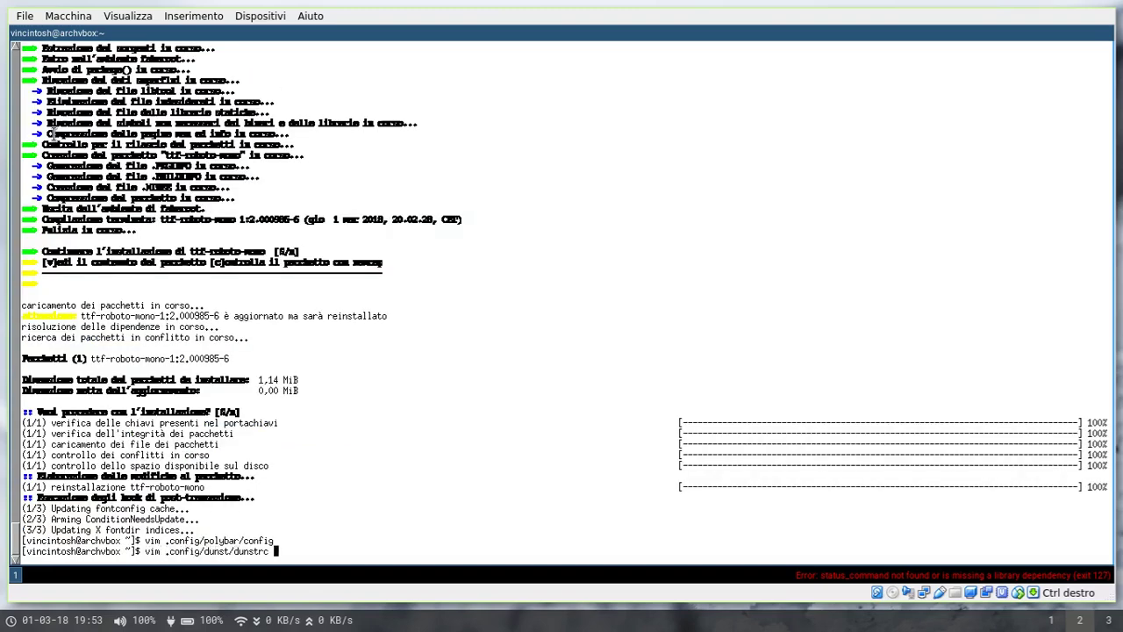
key(Return)
key(j)
key(j)
key(j)
key(j)
key(j)
key(j)
key(j)
key(j)
key(j)
key(j)
key(j)
key(j)
key(j)
key(j)
key(j)
key(j)
key(j)
key(j)
key(j)
key(j)
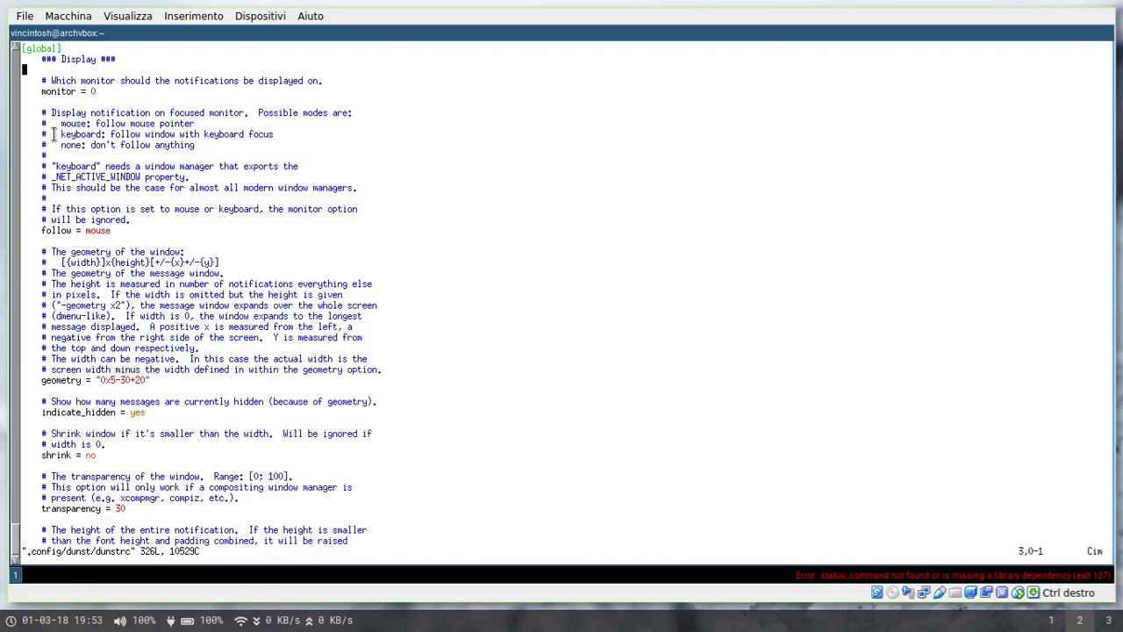
key(j)
key(j)
key(j)
key(j)
key(j)
key(j)
key(j)
key(j)
key(j)
key(j)
key(j)
key(j)
key(j)
key(j)
key(j)
key(j)
key(j)
key(j)
key(j)
key(j)
key(j)
key(j)
key(j)
key(j)
key(j)
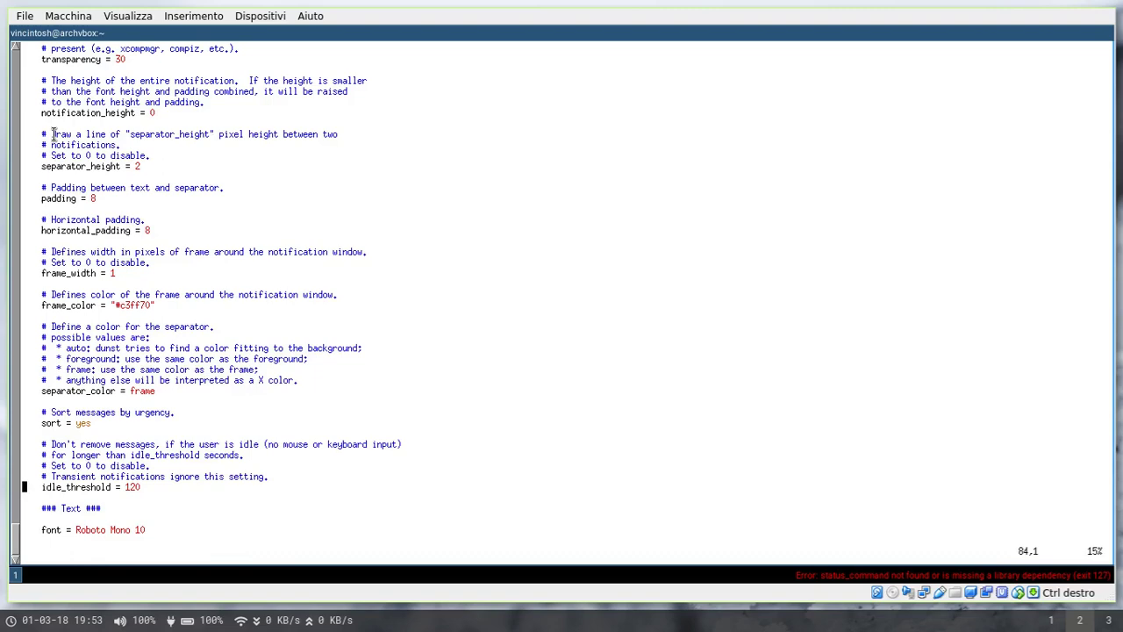
text(:q)
key(Return)
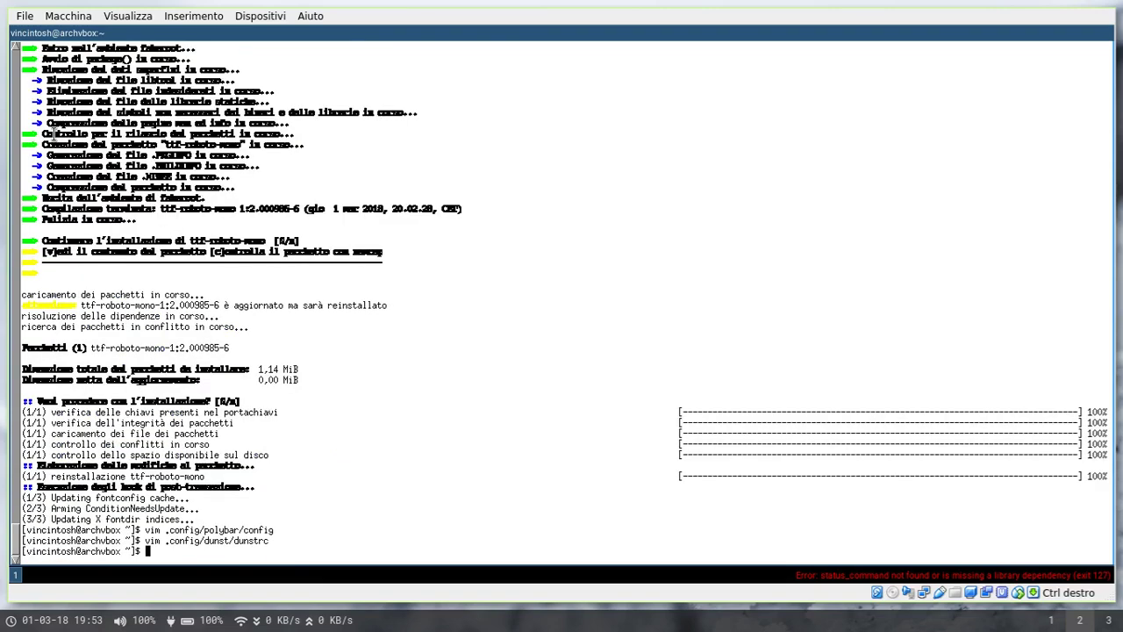
- Clear the terminal and open .Xresources in vim to review the rofi colours
key(ctrl+l)
text(vim )
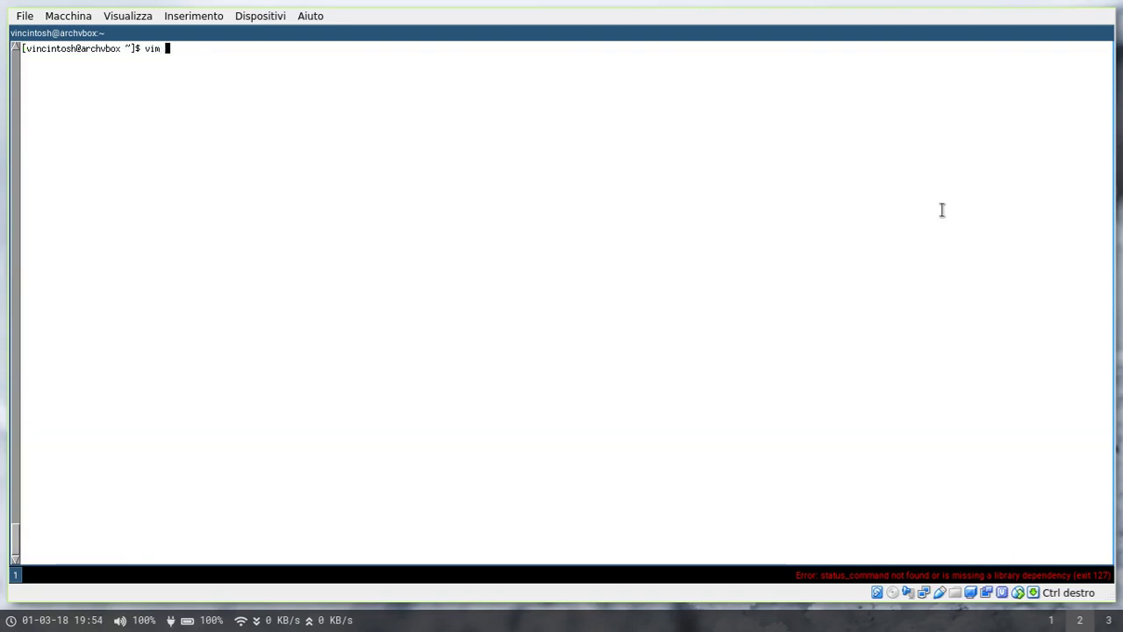
text(.Xresources)
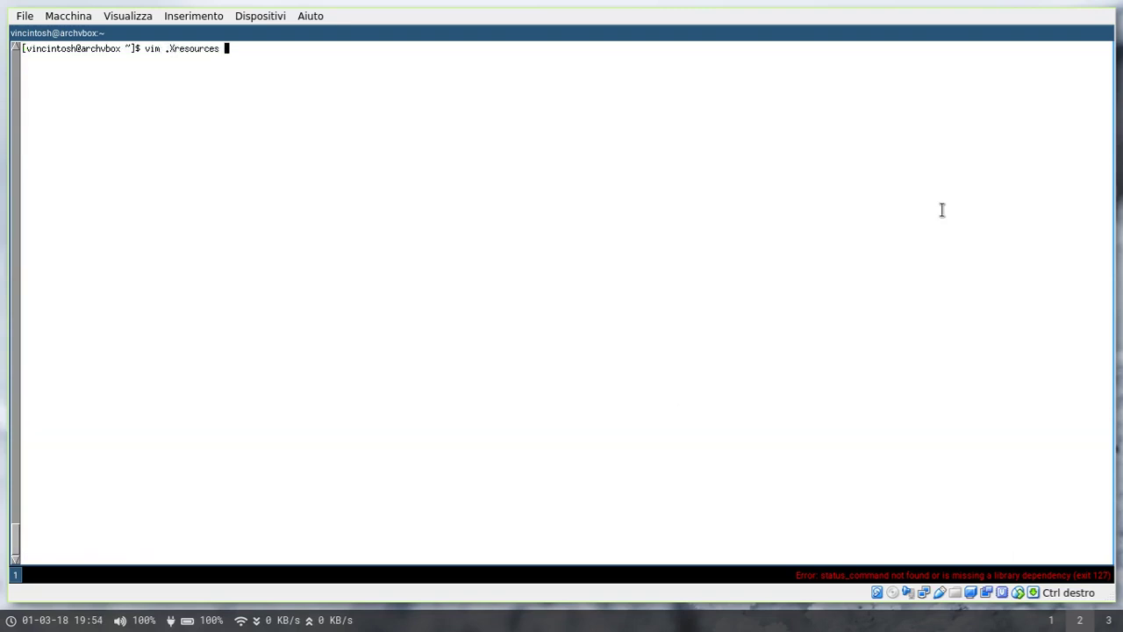
key(Return)
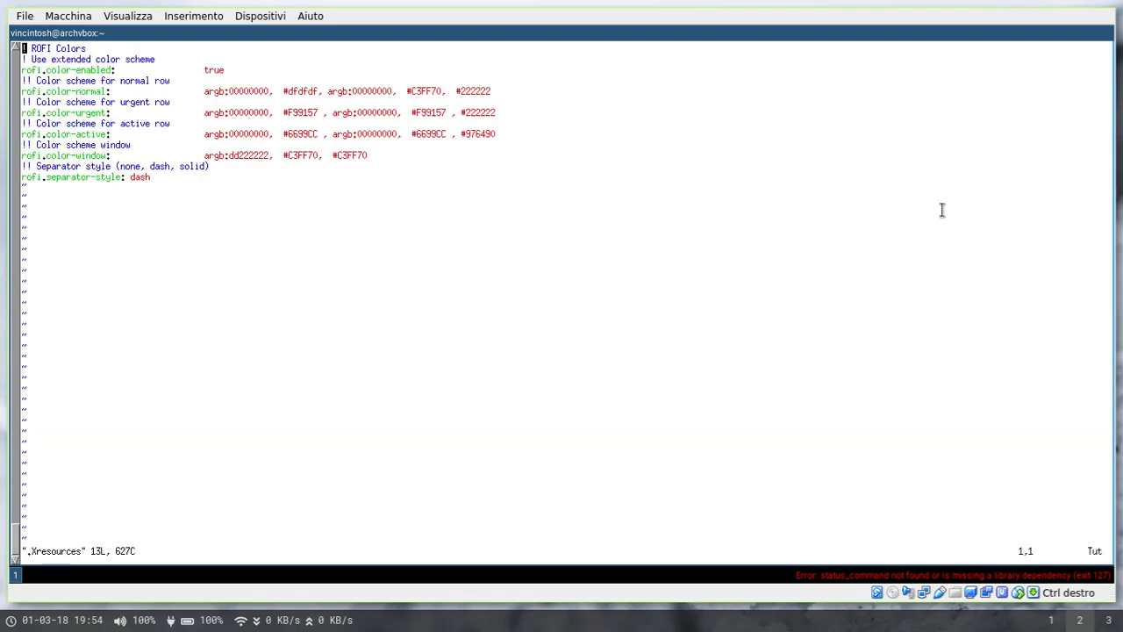
- In a second urxvt terminal, browse .Xdefaults in vim, then quit with :q
key(super+Return)
text(vi)
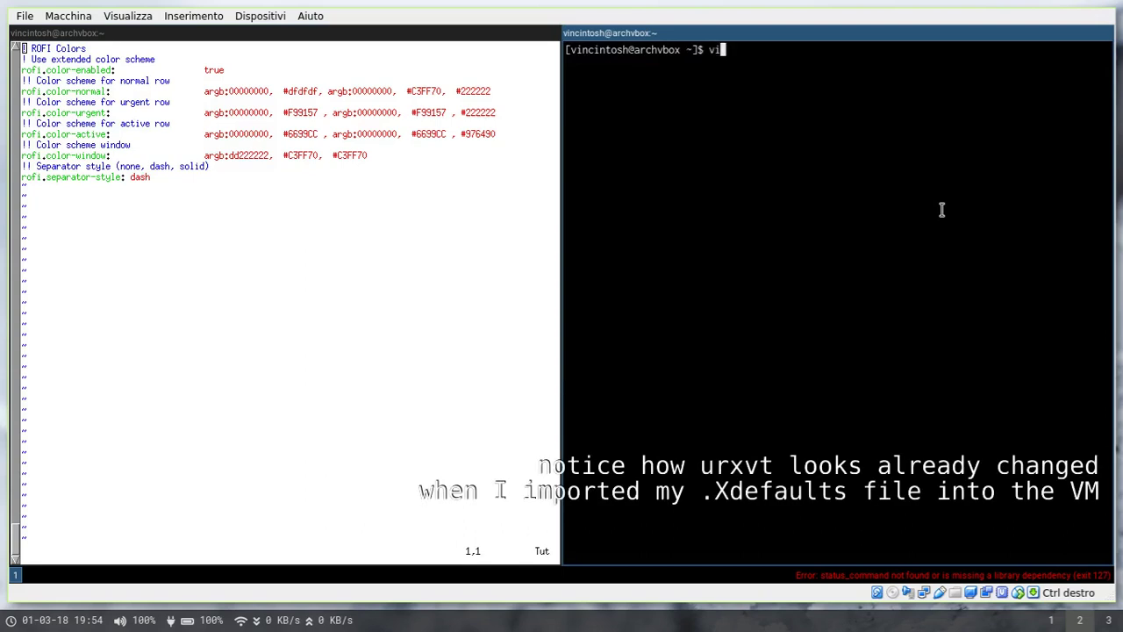
text(m .Xdefaults)
key(Return)
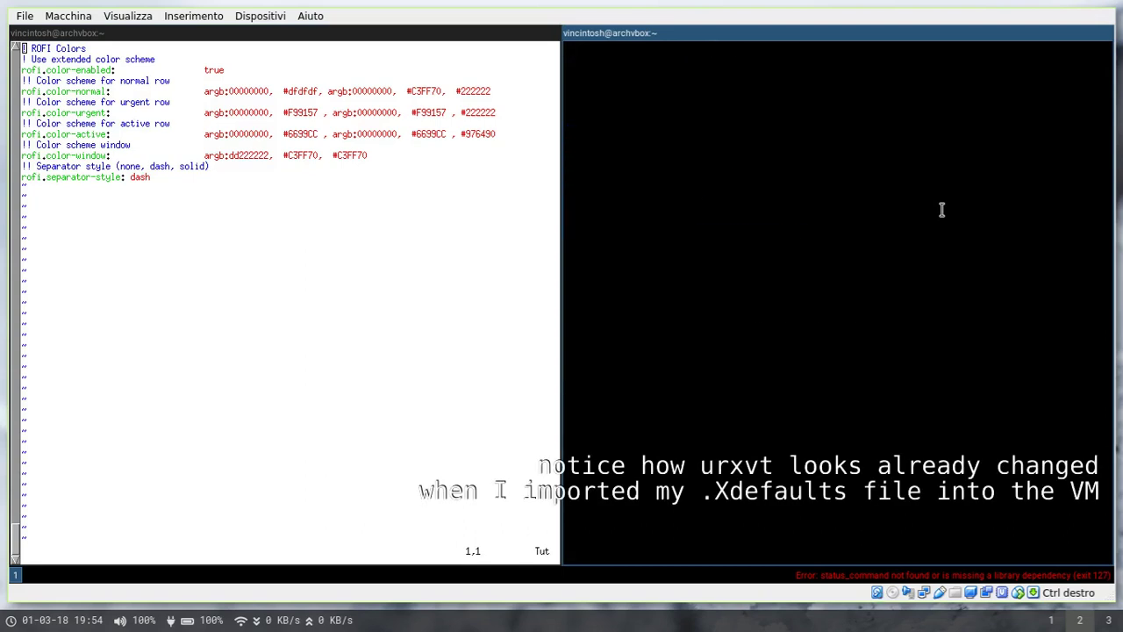
key(j)
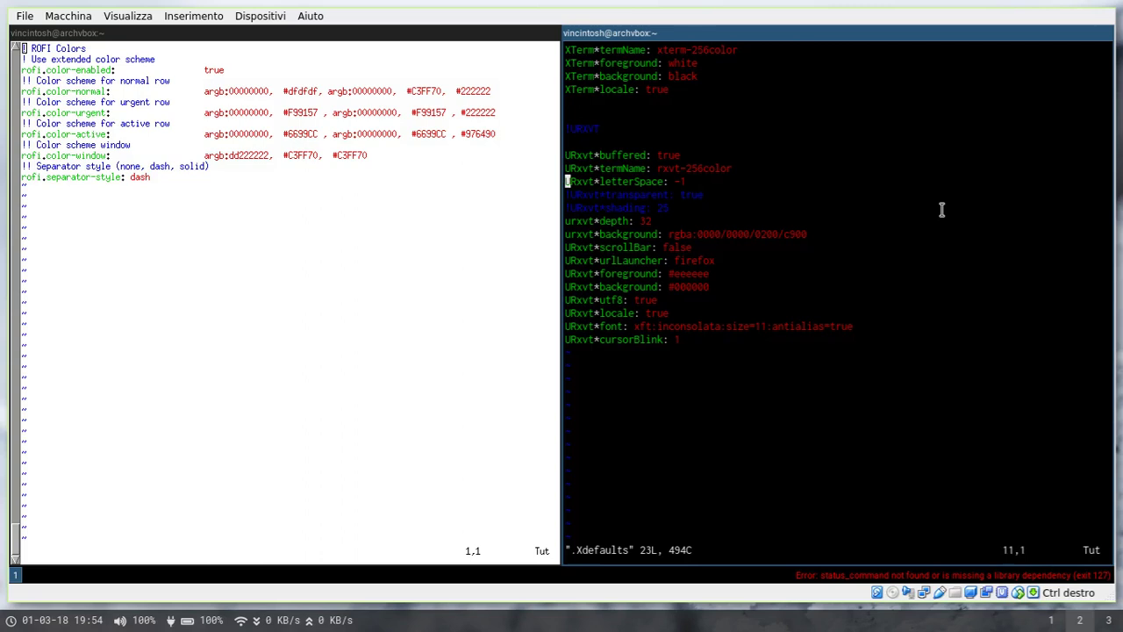
key(j)
key(j)
key(j)
key(j)
key(j)
key(j)
key(j)
key(j)
key(j)
key(j)
key(j)
key(j)
key(k)
key(k)
key(k)
key(k)
key(k)
key(k)
key(k)
key(k)
key(k)
key(k)
key(k)
key(k)
key(k)
key(k)
key(k)
key(k)
key(k)
key(k)
key(k)
key(k)
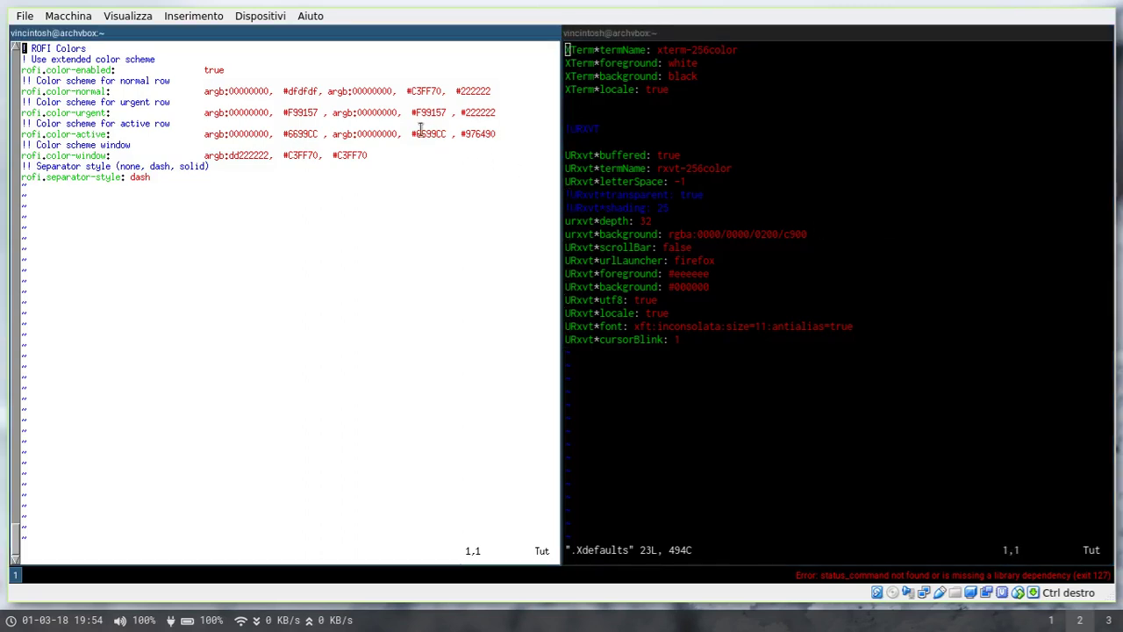
key(j)
key(j)
key(j)
key(j)
key(j)
key(j)
key(j)
key(j)
key(j)
key(j)
key(j)
key(j)
key(k)
key(k)
key(k)
key(k)
key(k)
key(k)
key(k)
key(k)
key(j)
key(j)
key(j)
key(j)
key(j)
key(j)
key(j)
key(j)
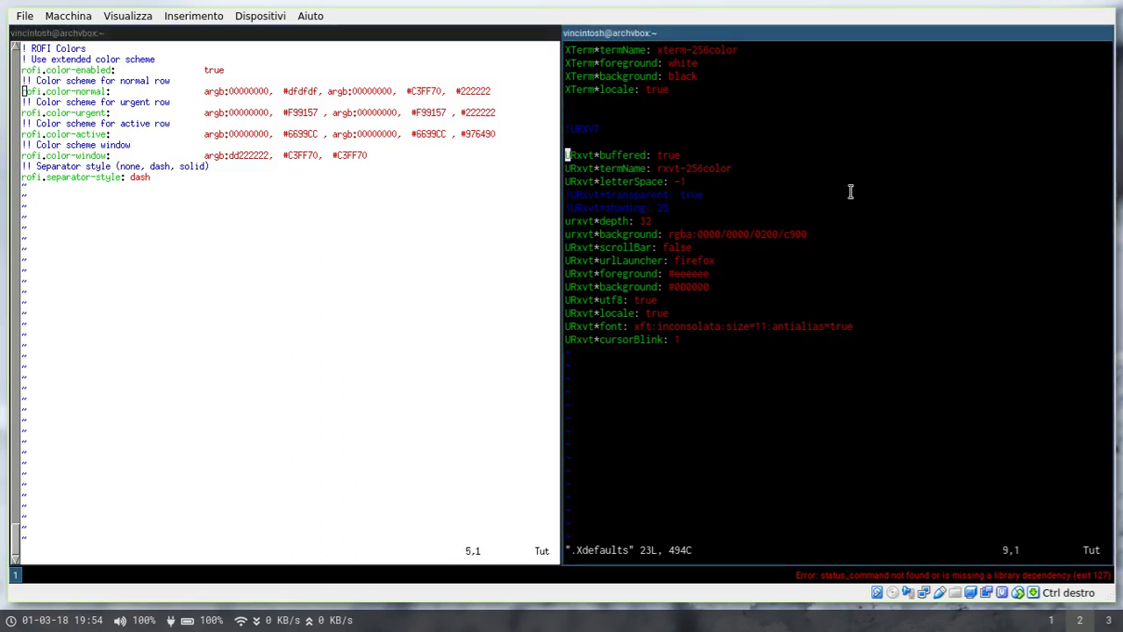
text(:q)
key(Return)
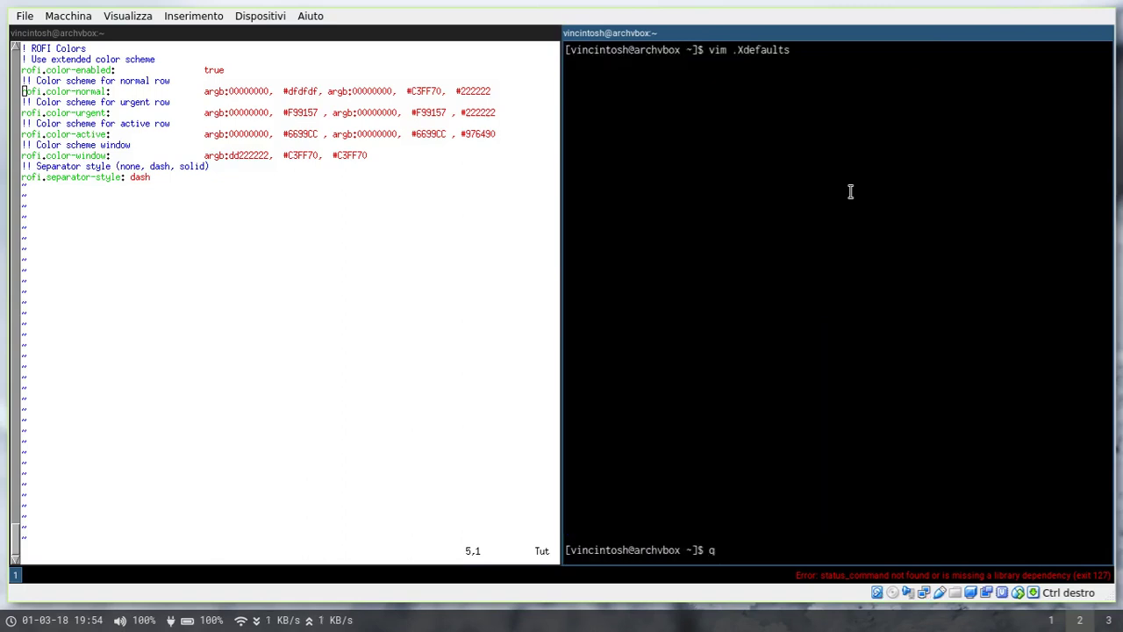
- Move into ~/.config and open the i3 config in vim
text(.config/)
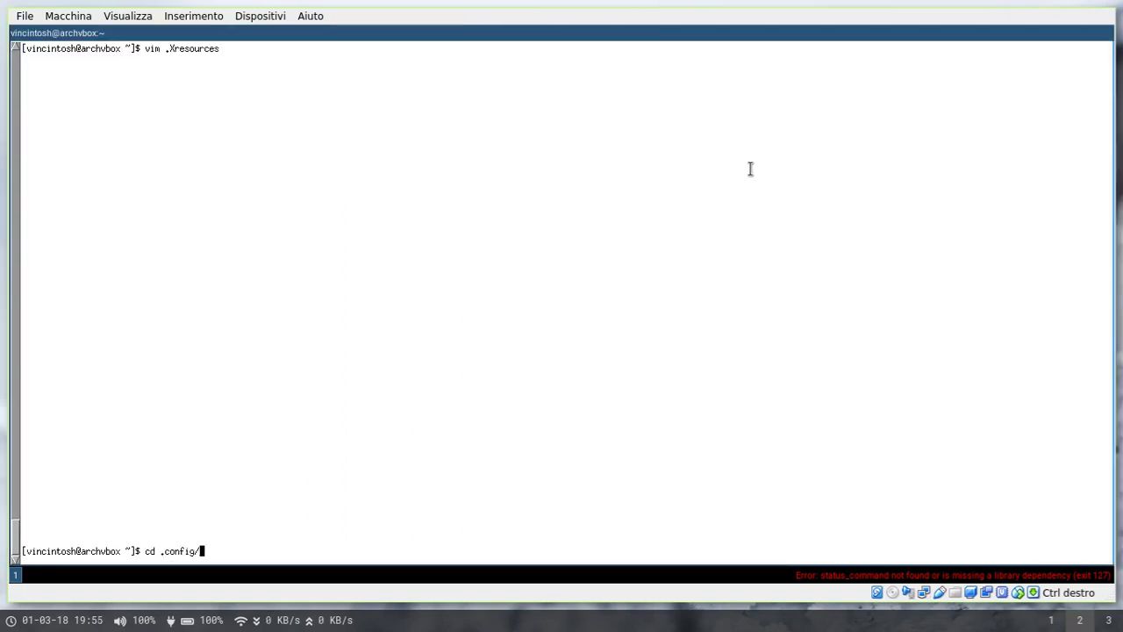
key(Return)
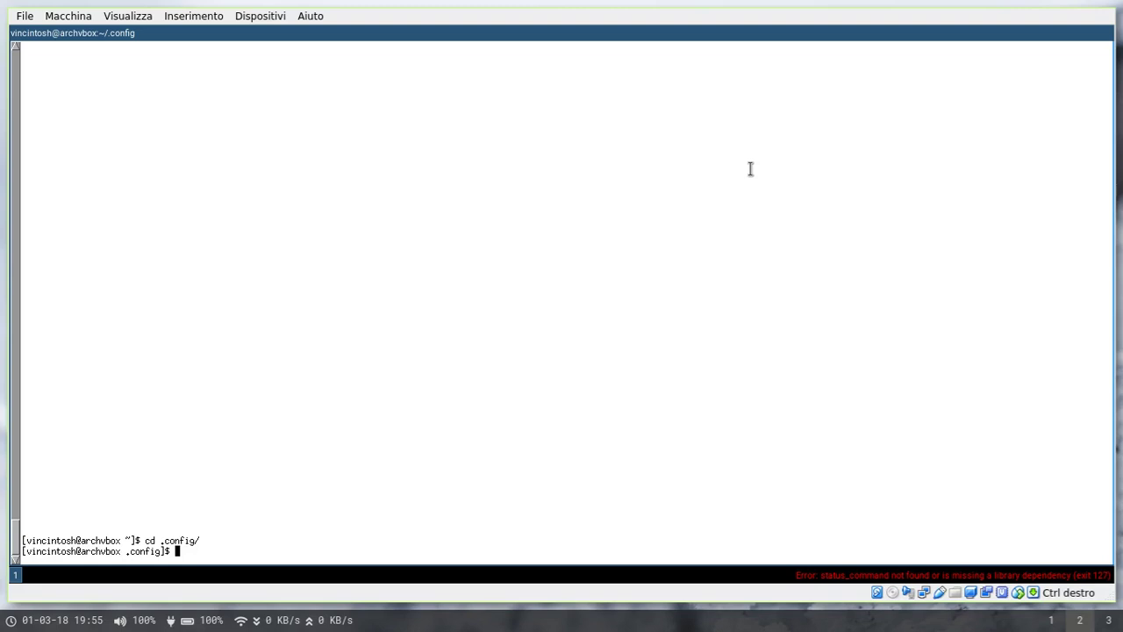
text(vim i/i3/c)
key(BackSpace)
text(config)
key(Return)
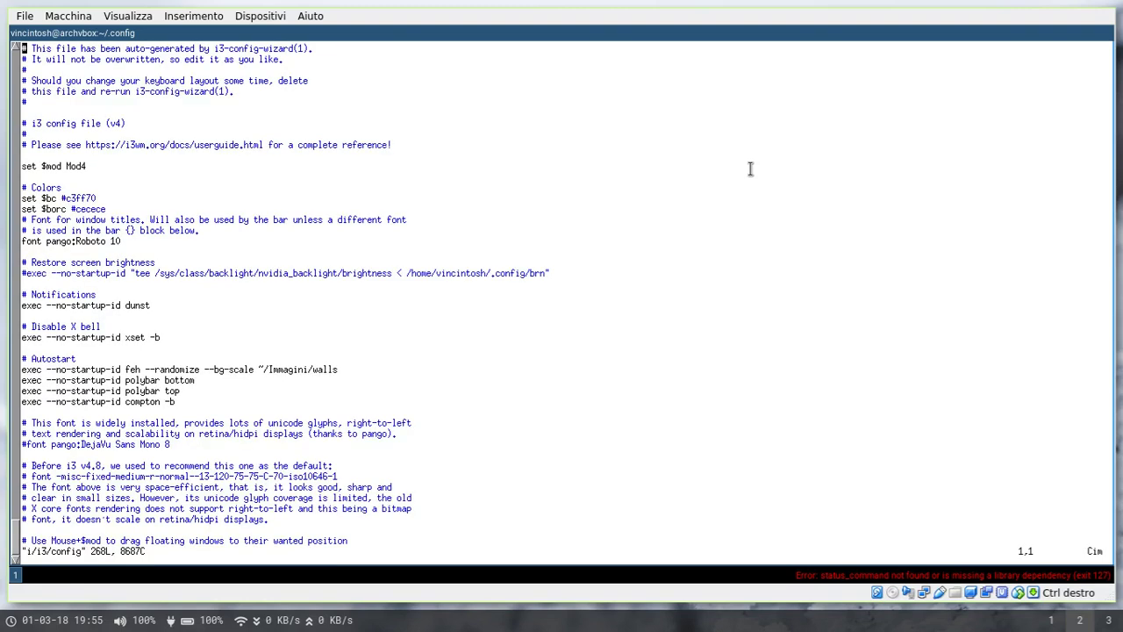
- Find the 'Empty the trash' binding with /trash, select its bindsym line, and quit vim
text(/)
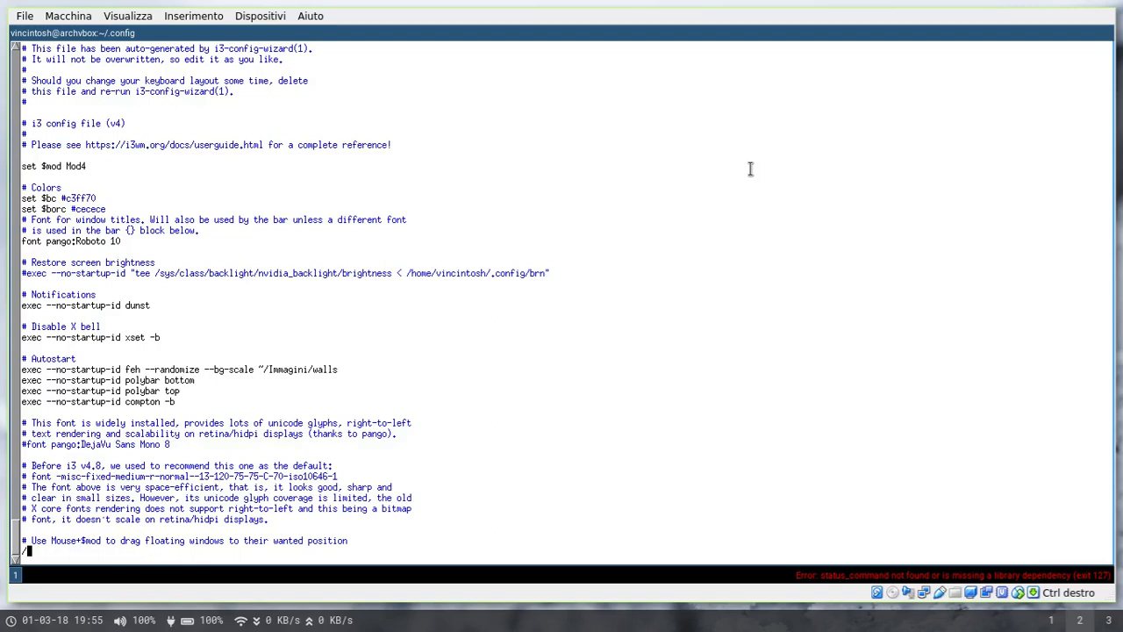
text(trash)
key(Return)
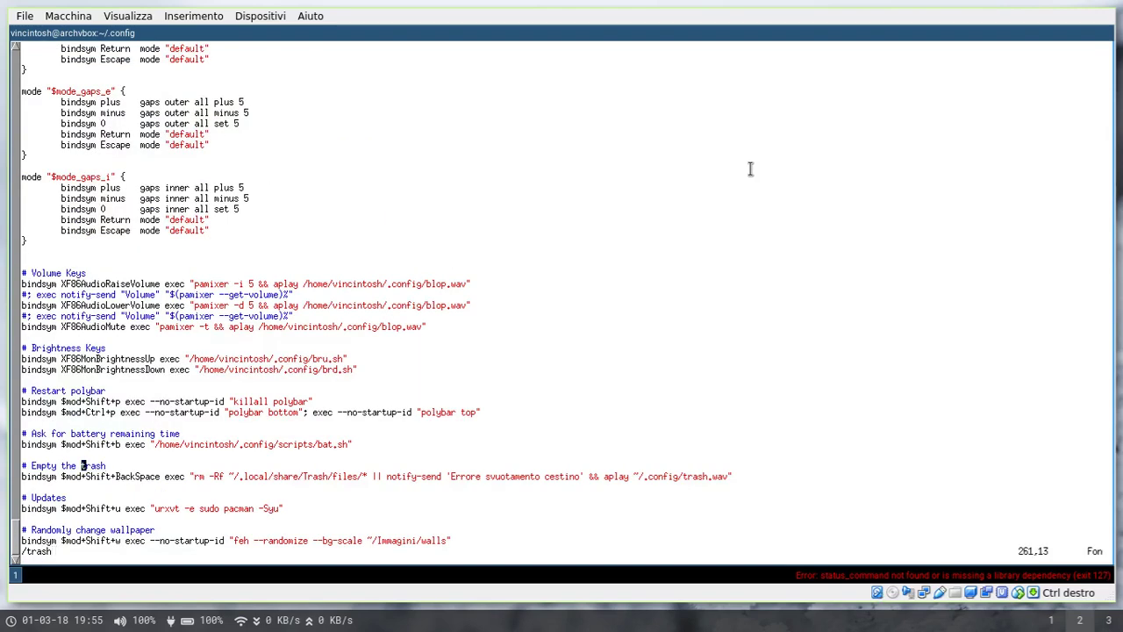
click(28, 477)
drag(27, 477, 526, 471)
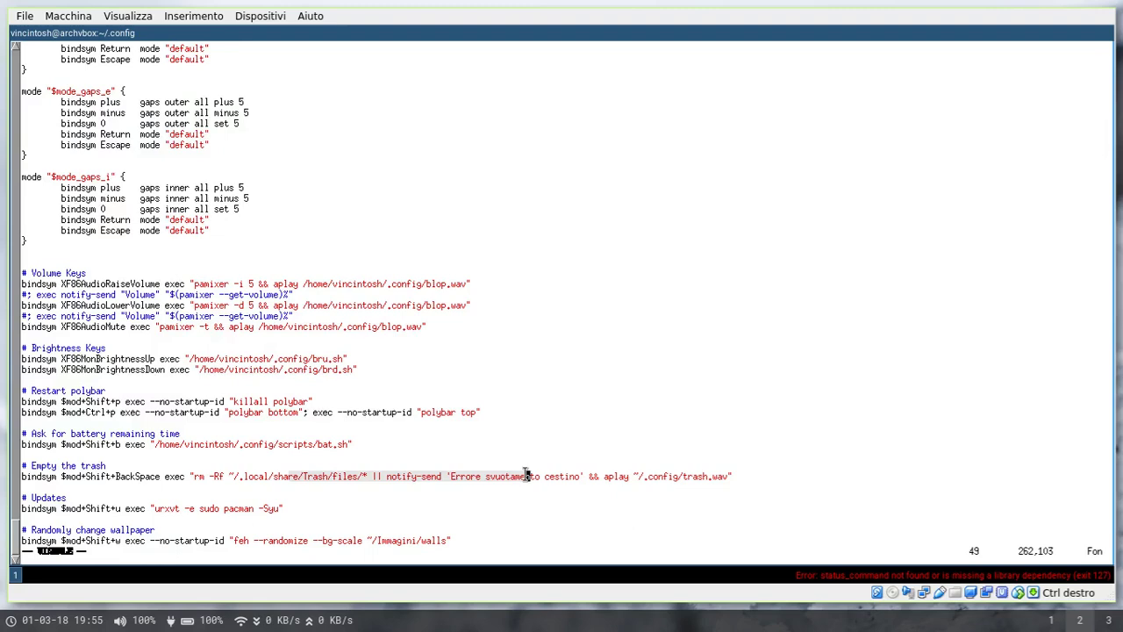
text(:q)
key(Return)
text(sudo pacma)
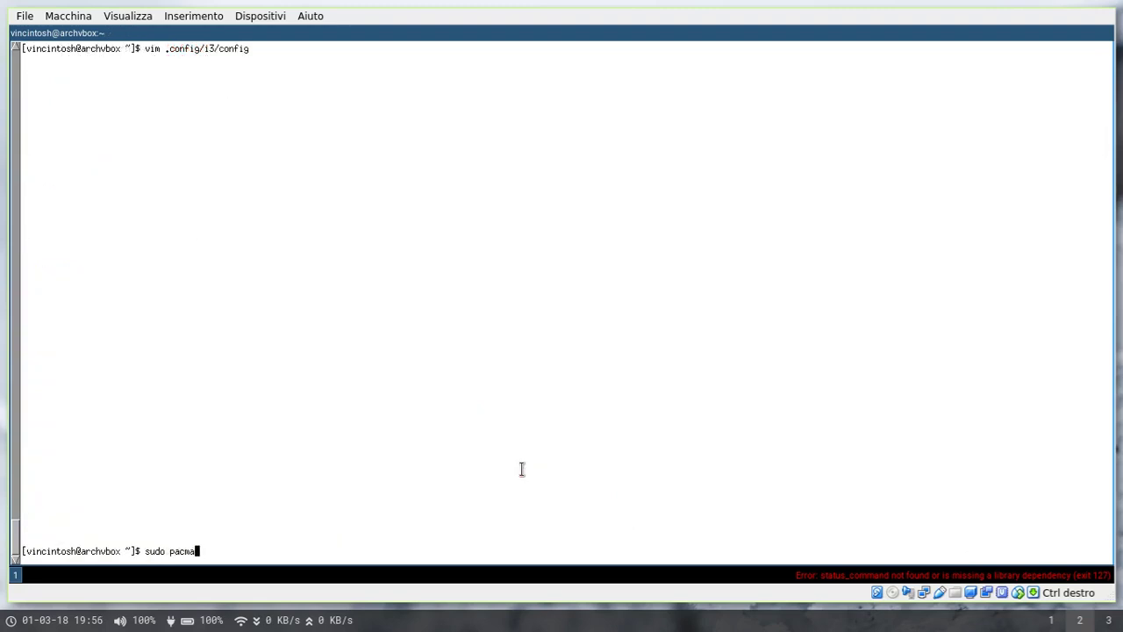
text(n -S alsa-utils)
- Install alsa-utils, then run systemctl restart lightdm
key(Return)
key(Return)
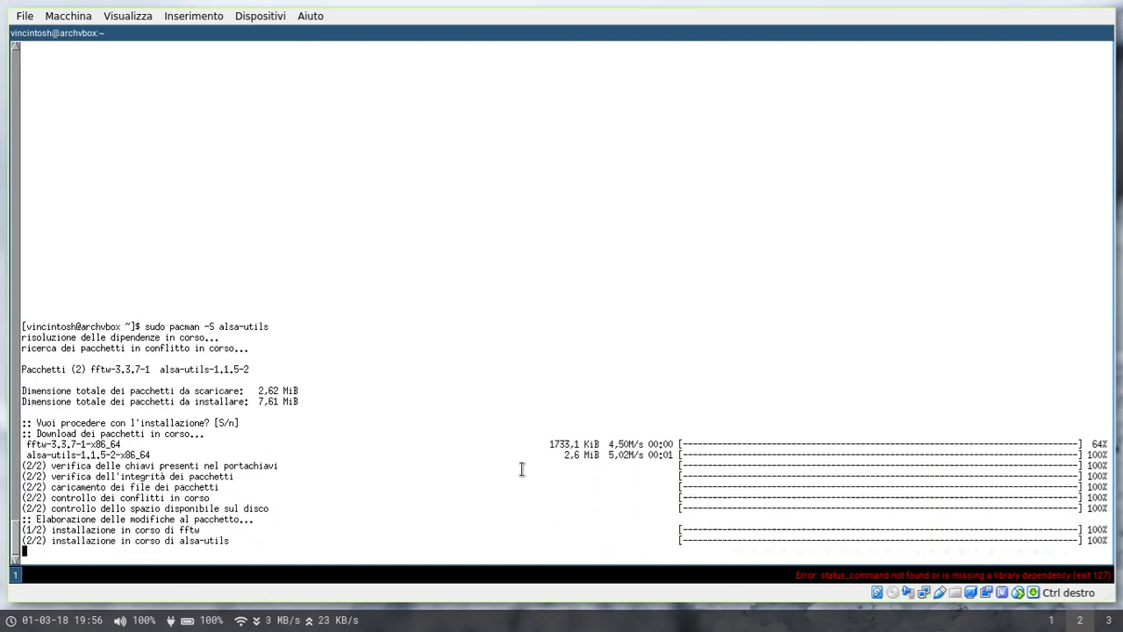
text(aplay)
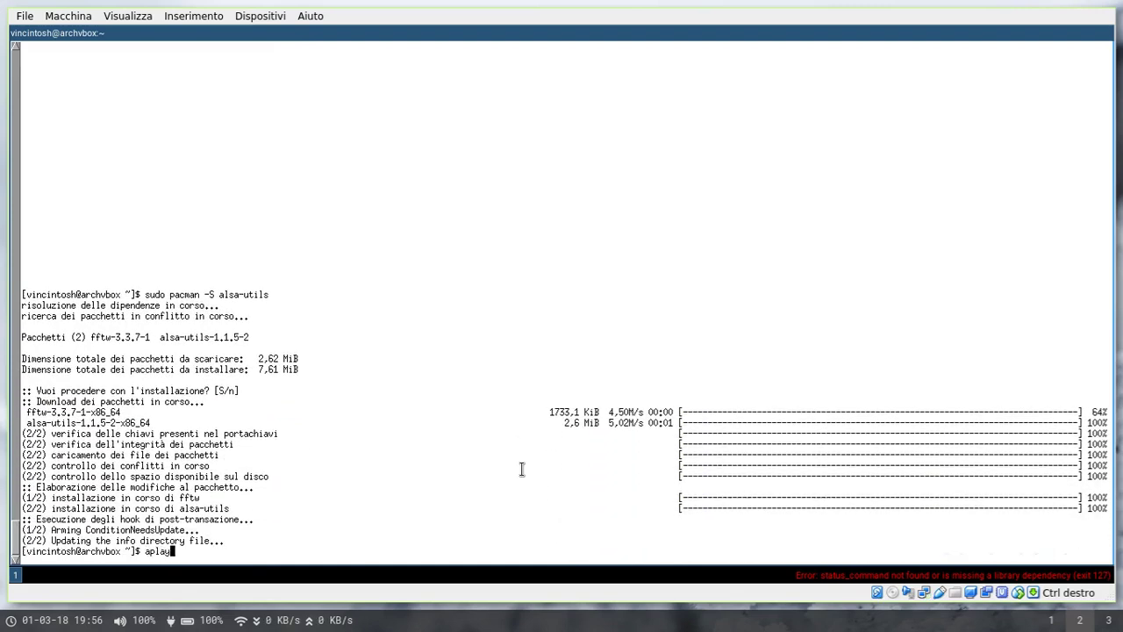
key(BackSpace)
key(BackSpace)
key(BackSpace)
key(BackSpace)
text(systemctl restart lightdm)
key(Return)
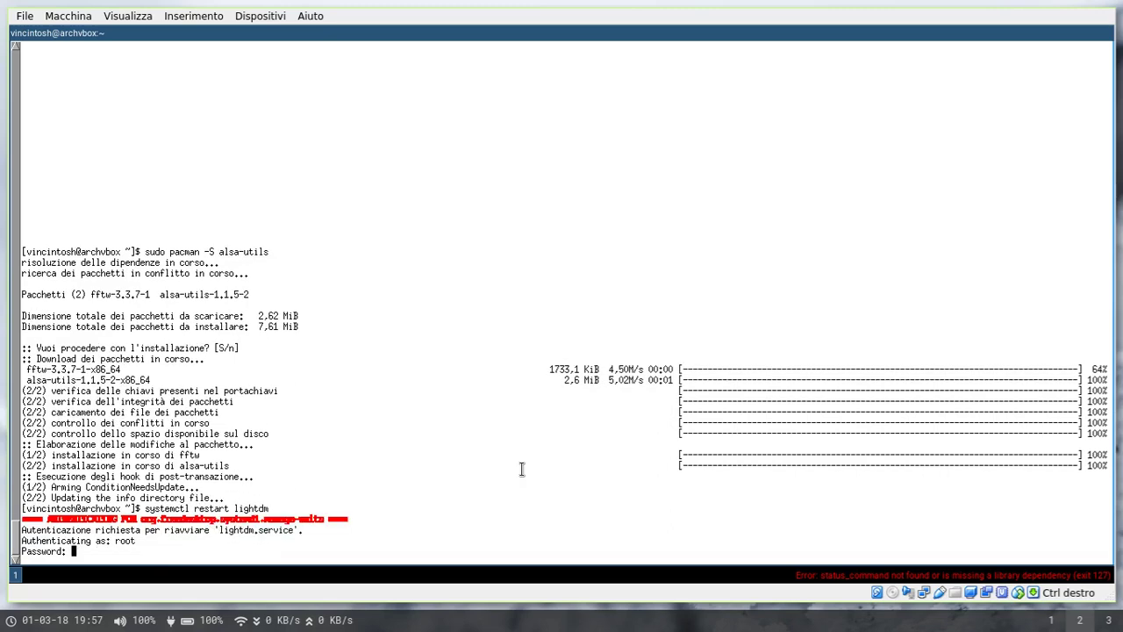
- Authorise the lightdm restart with the root password, then log in with the user password
key(Return)
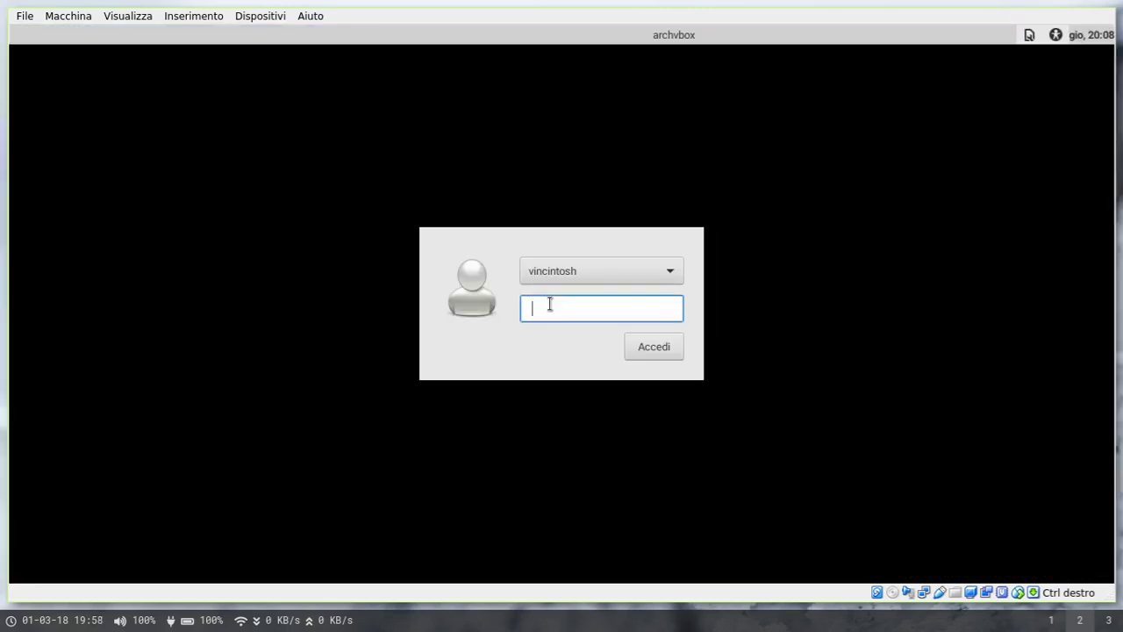
text(*****)
key(Return)
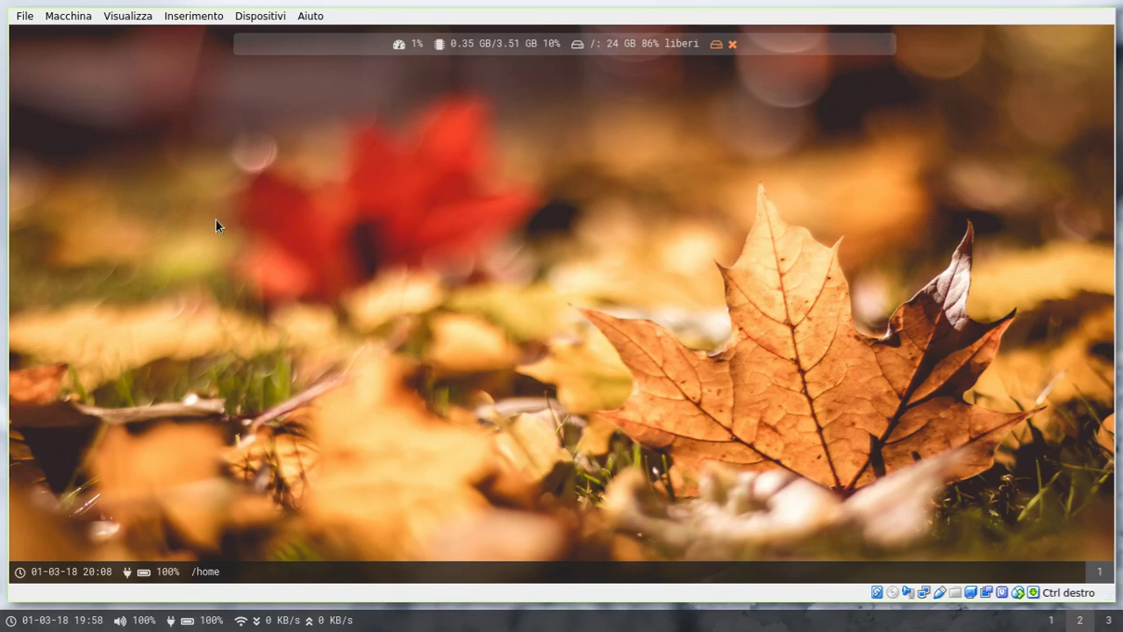
- Open and close the rofi launcher, open a terminal, and run poweroff
key(super+d)
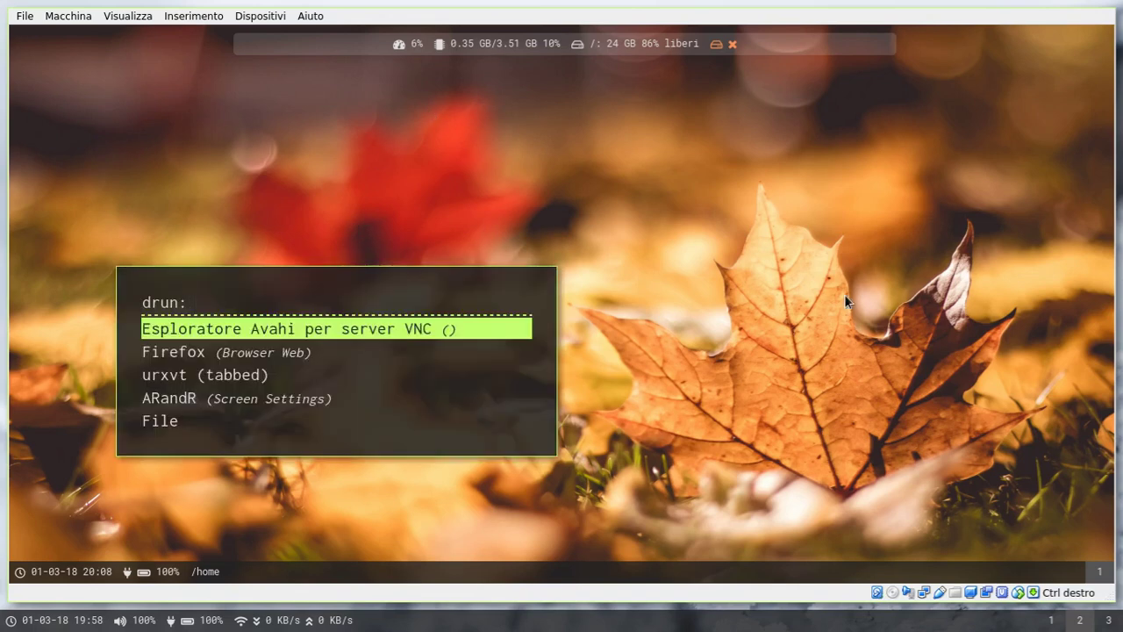
key(Escape)
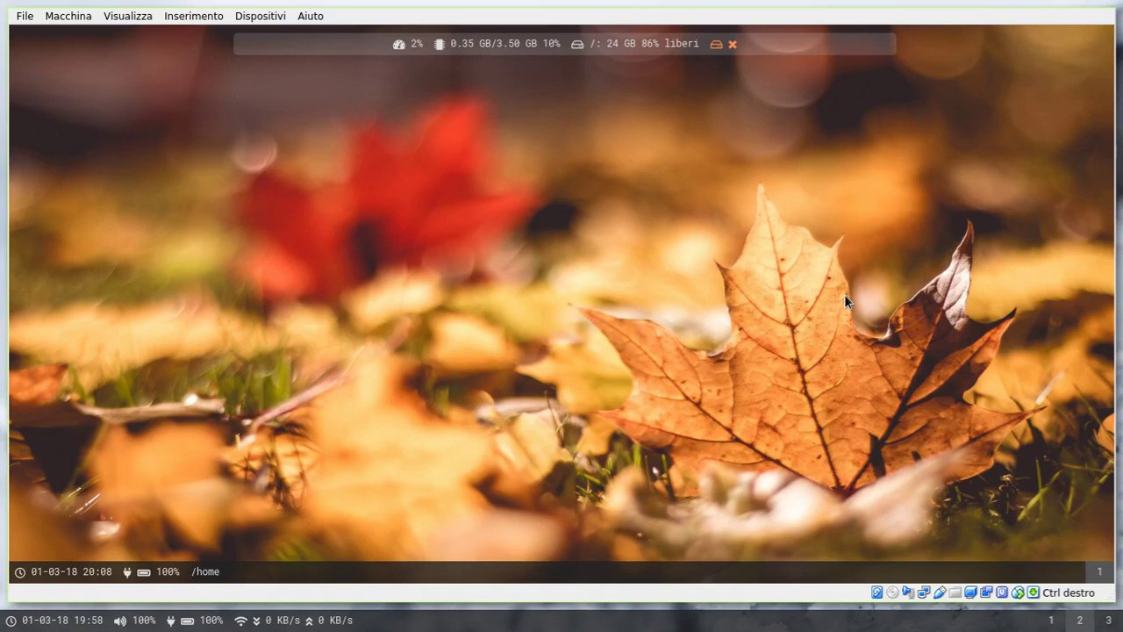
key(super+Return)
text(poweroff)
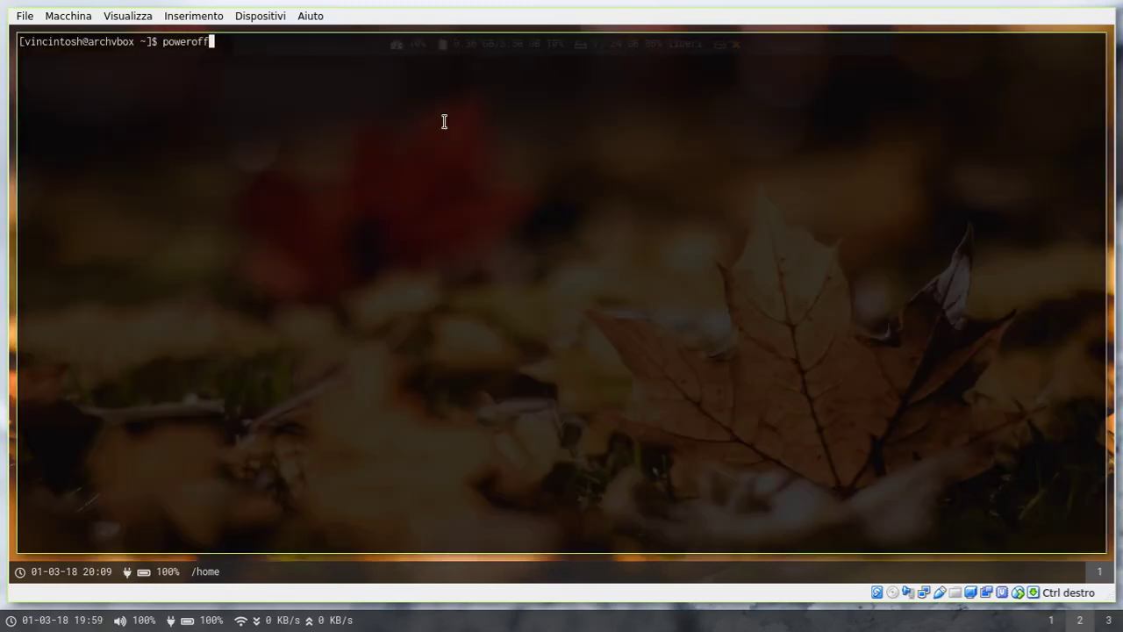
key(Return)
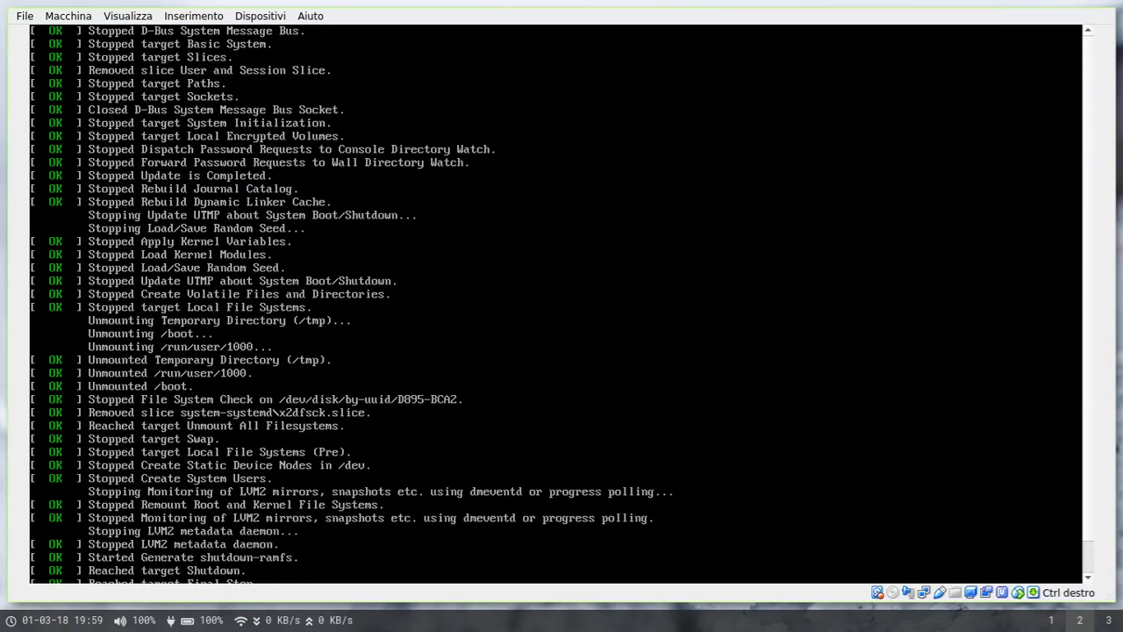